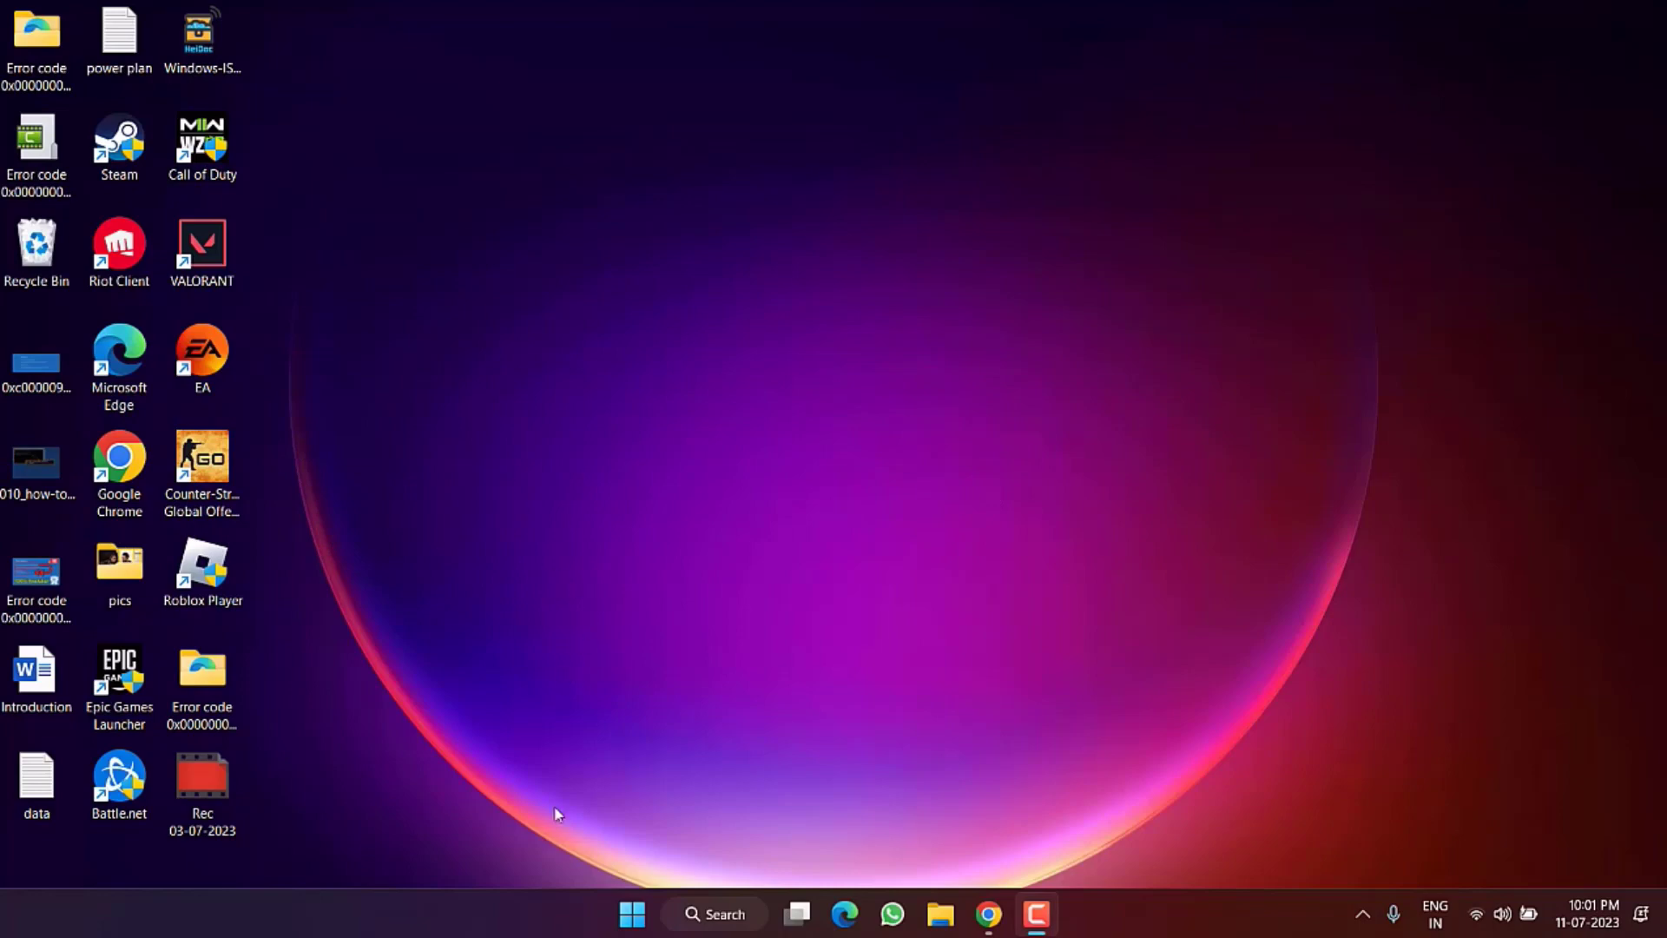
Step: Inspect the driver information of the Radeon RX 5500M display adaptor in Device Manager, and close Device Manager
right_click(632, 913)
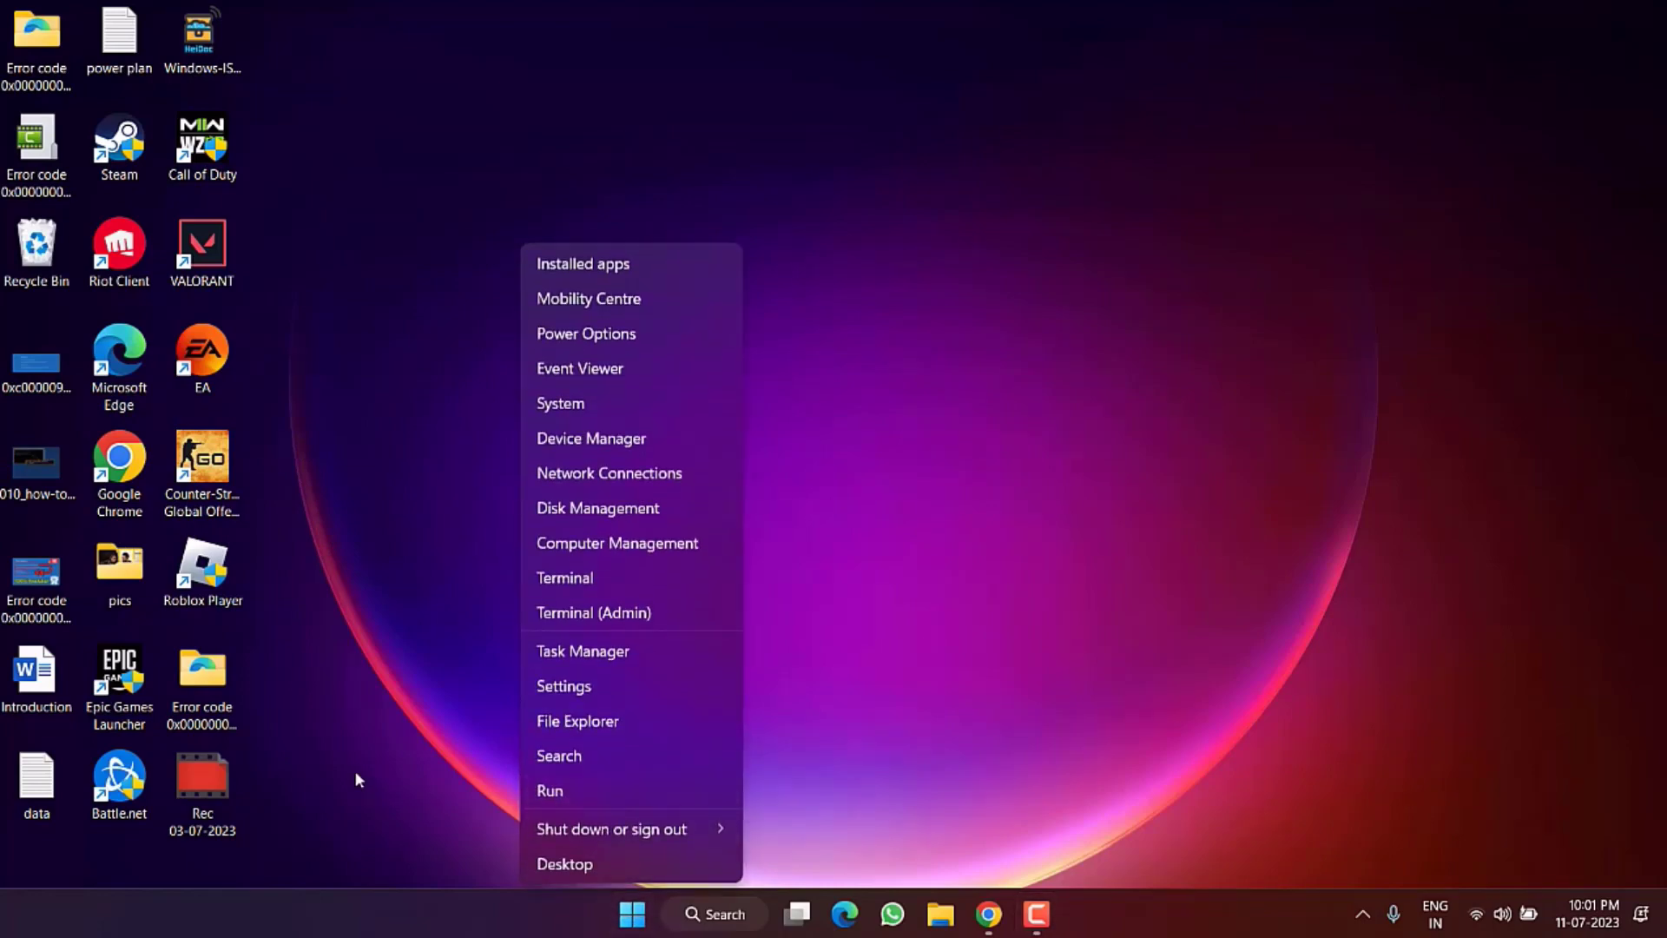
left_click(653, 440)
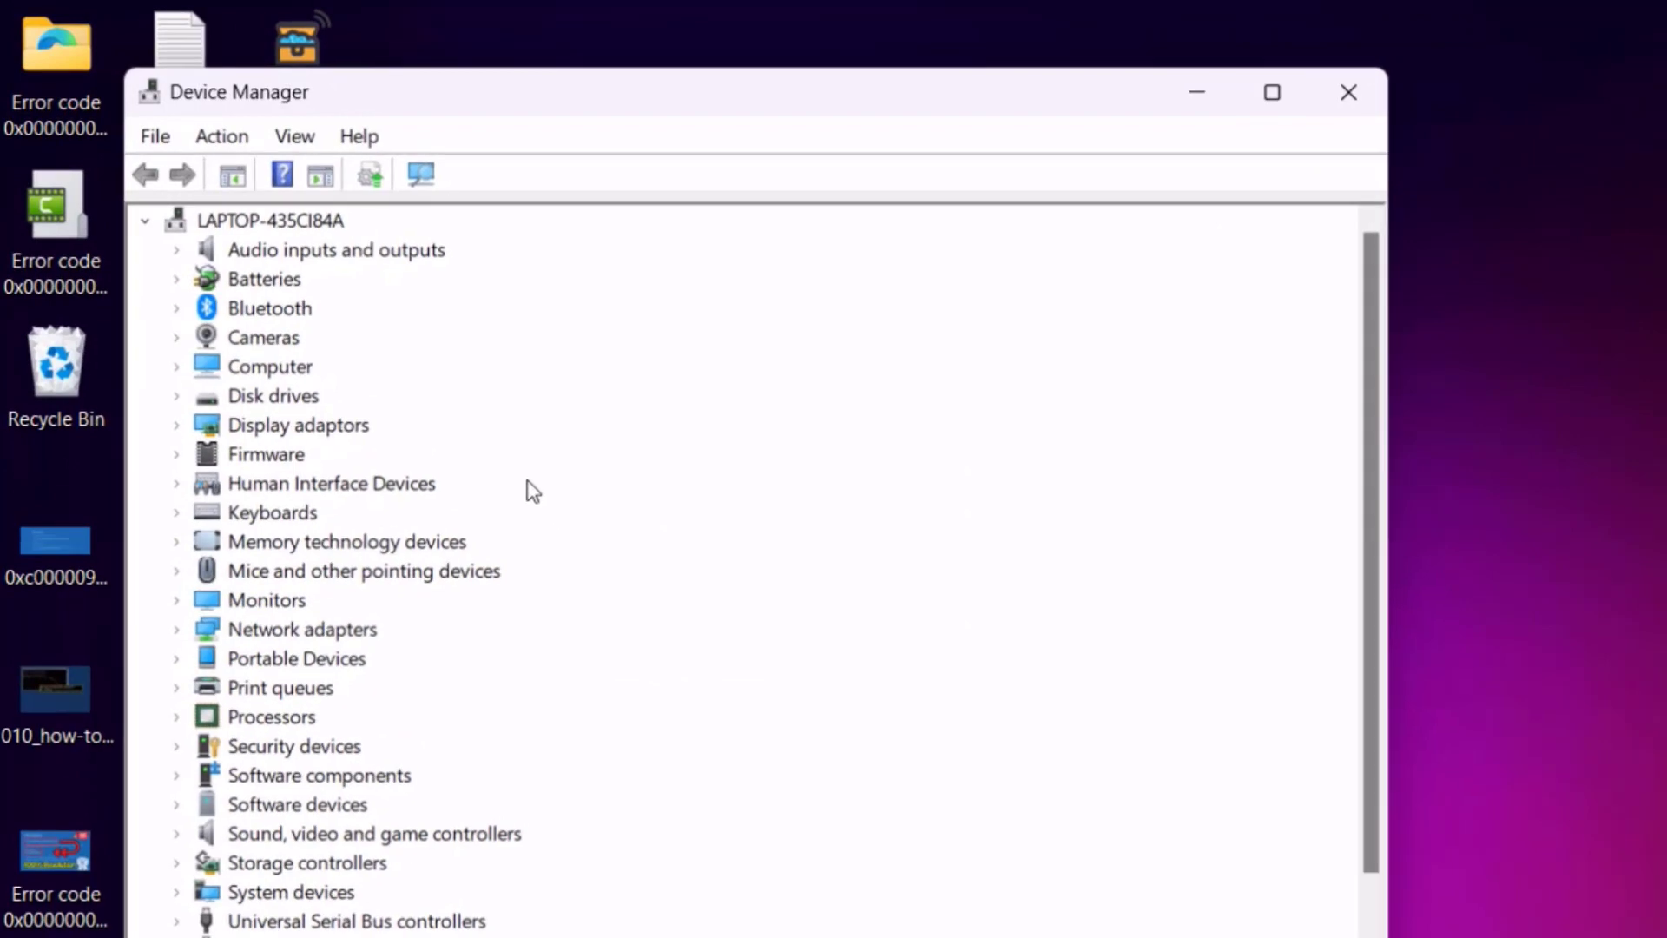
left_click(182, 424)
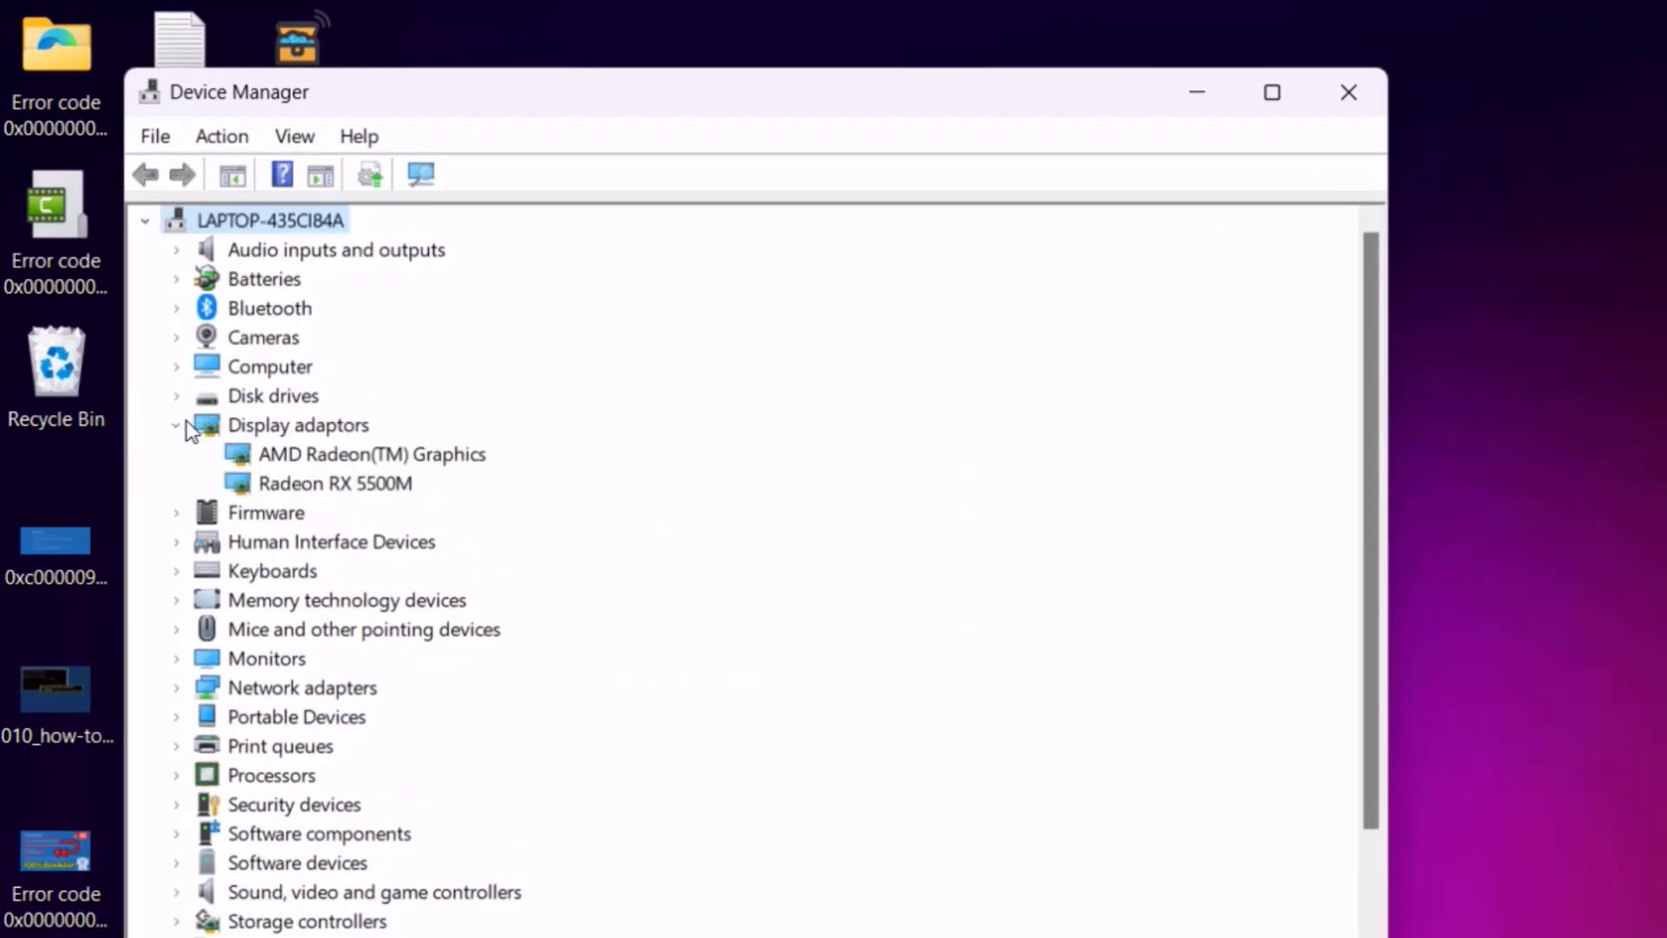
right_click(383, 483)
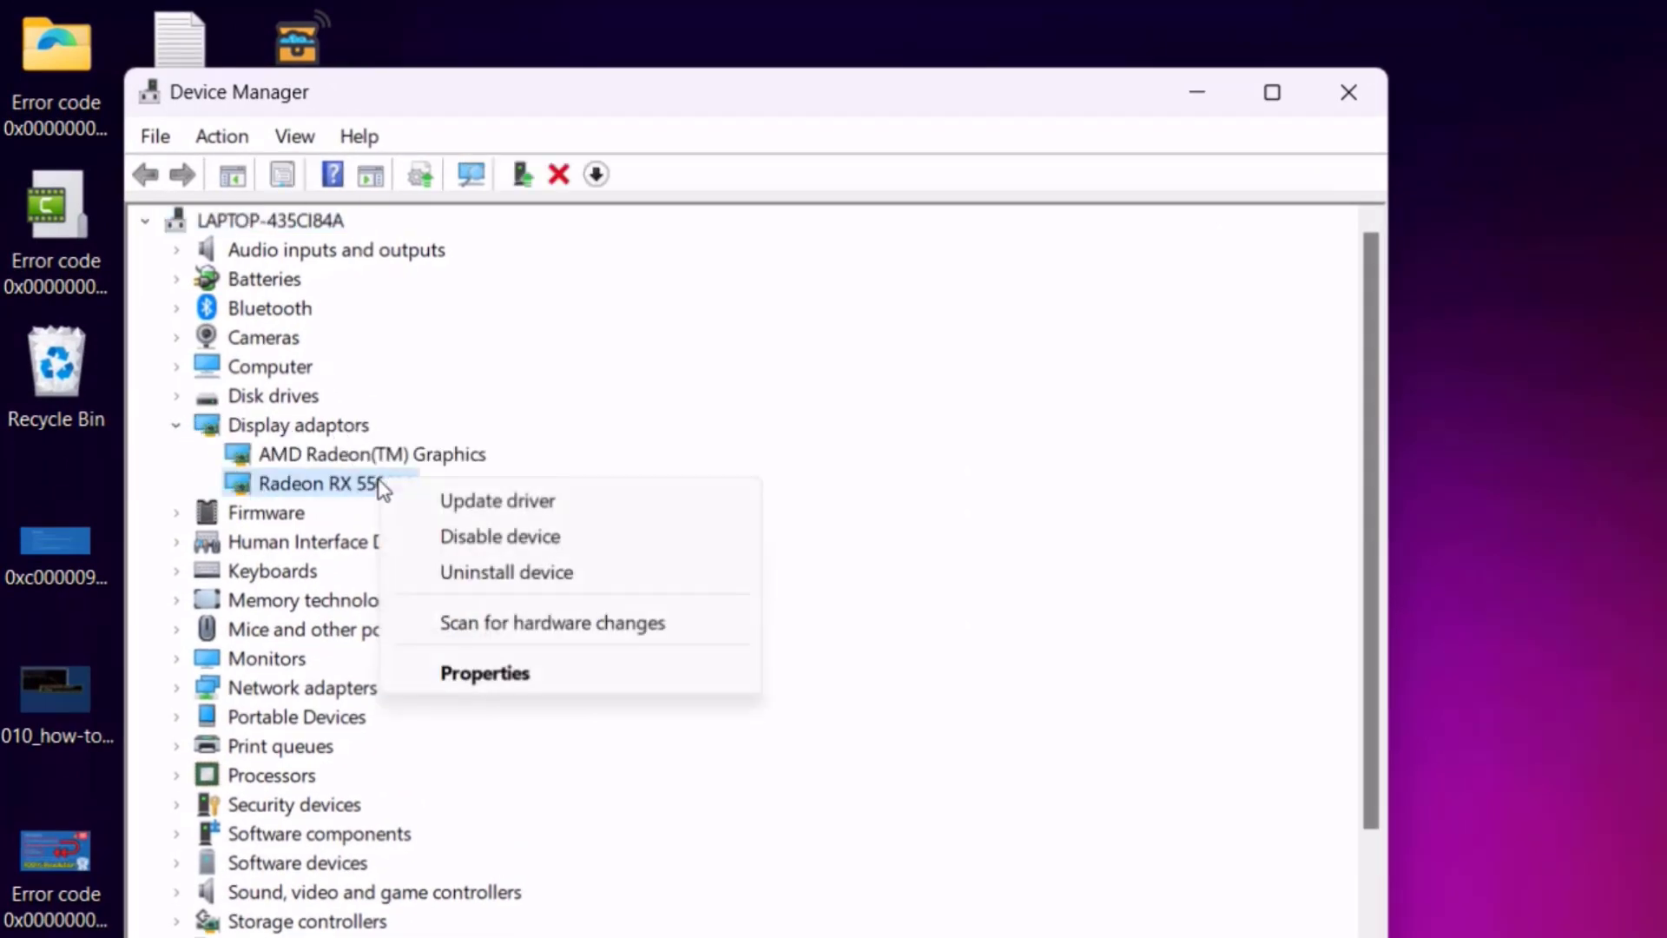
left_click(458, 677)
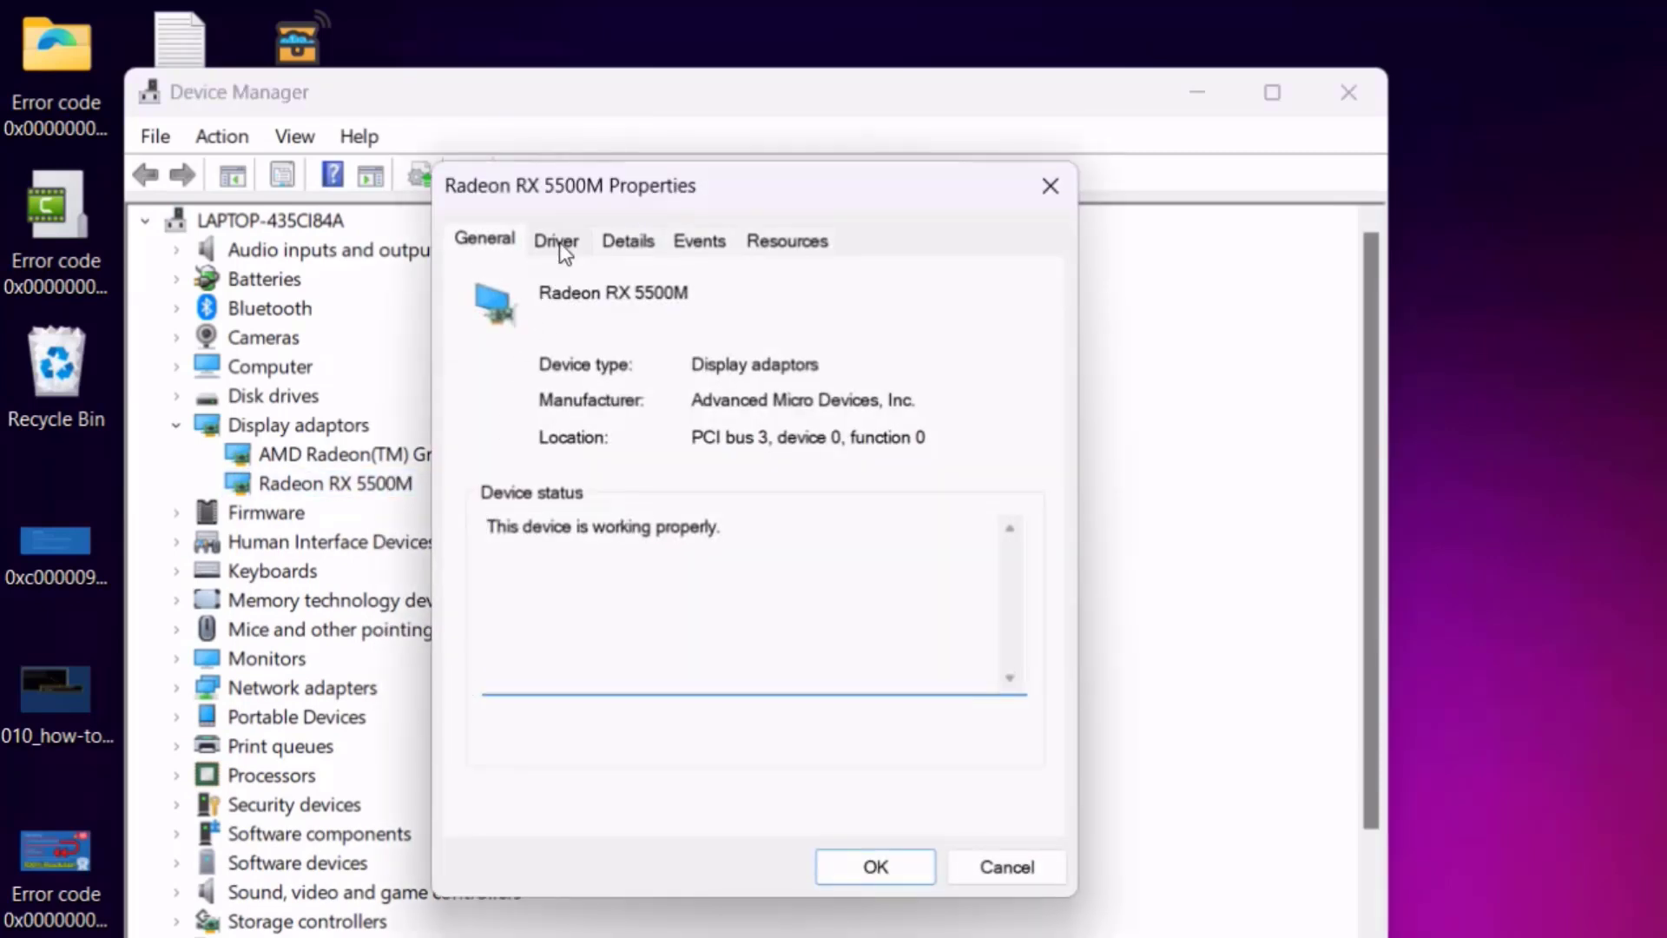
left_click(559, 241)
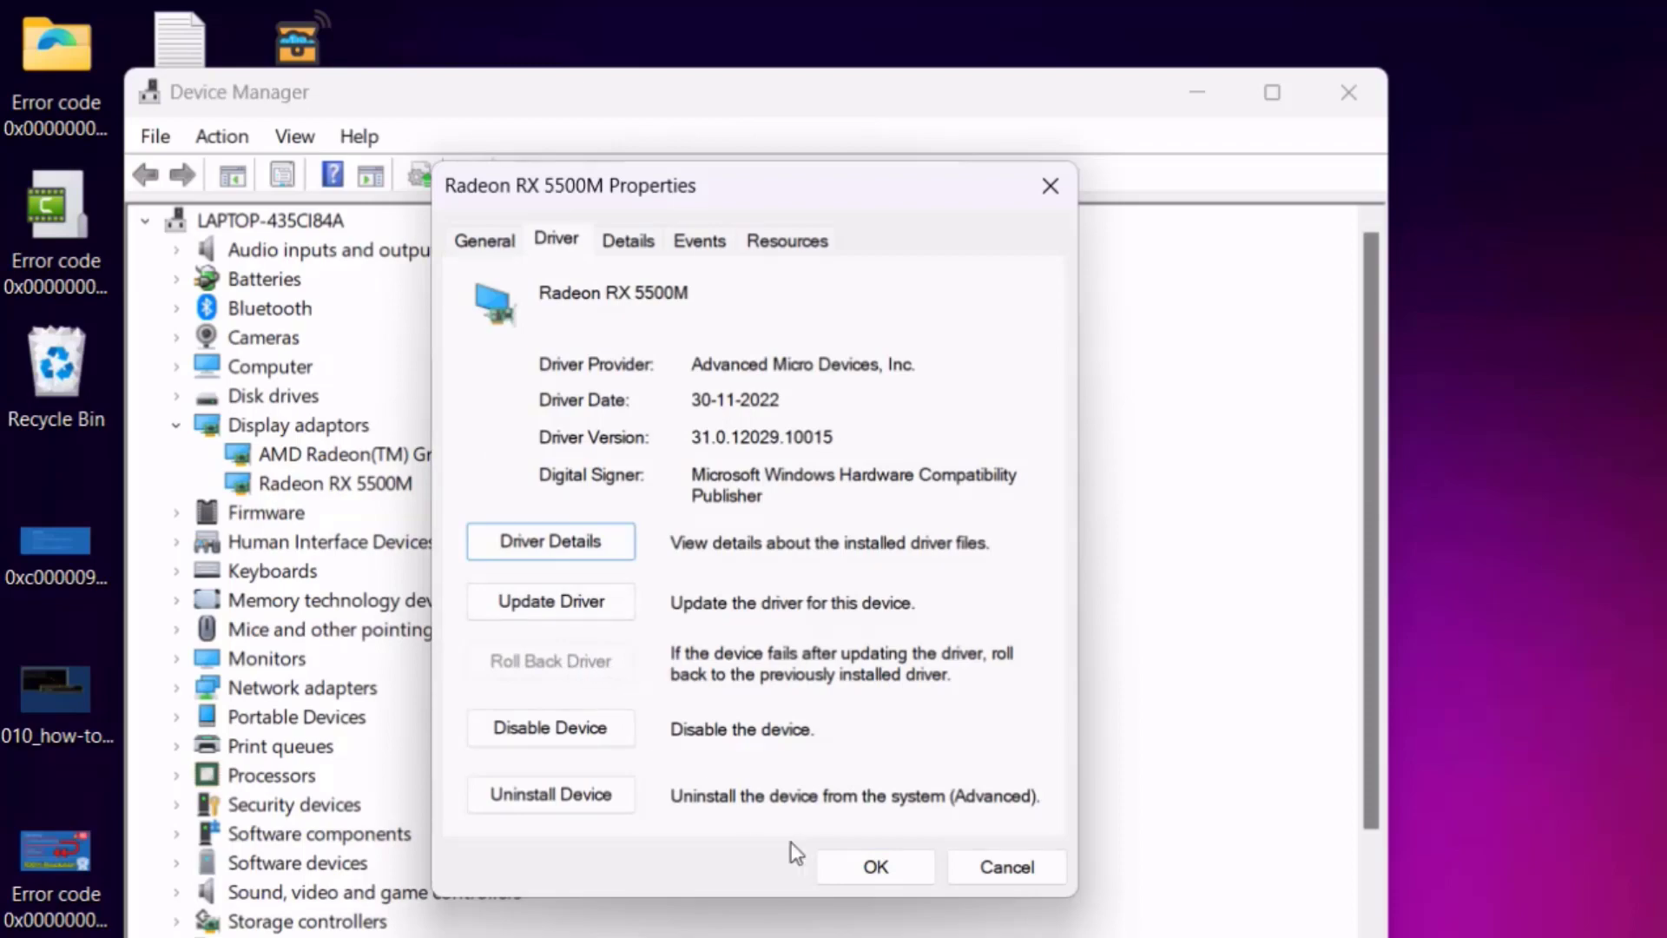
left_click(868, 879)
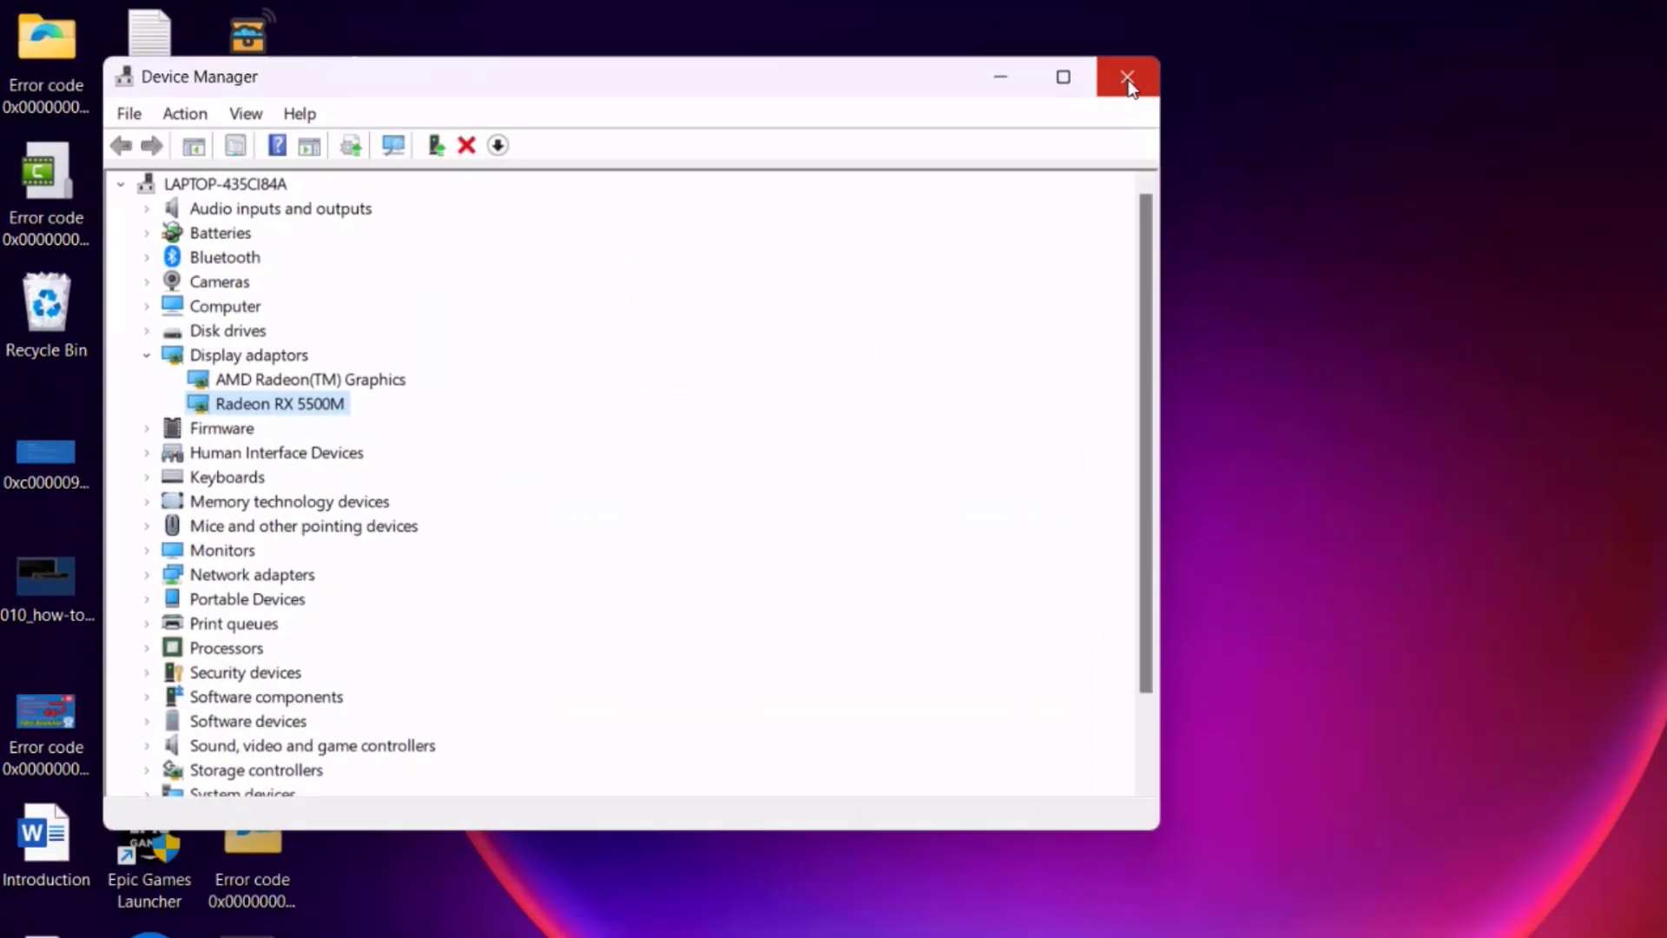
left_click(1348, 92)
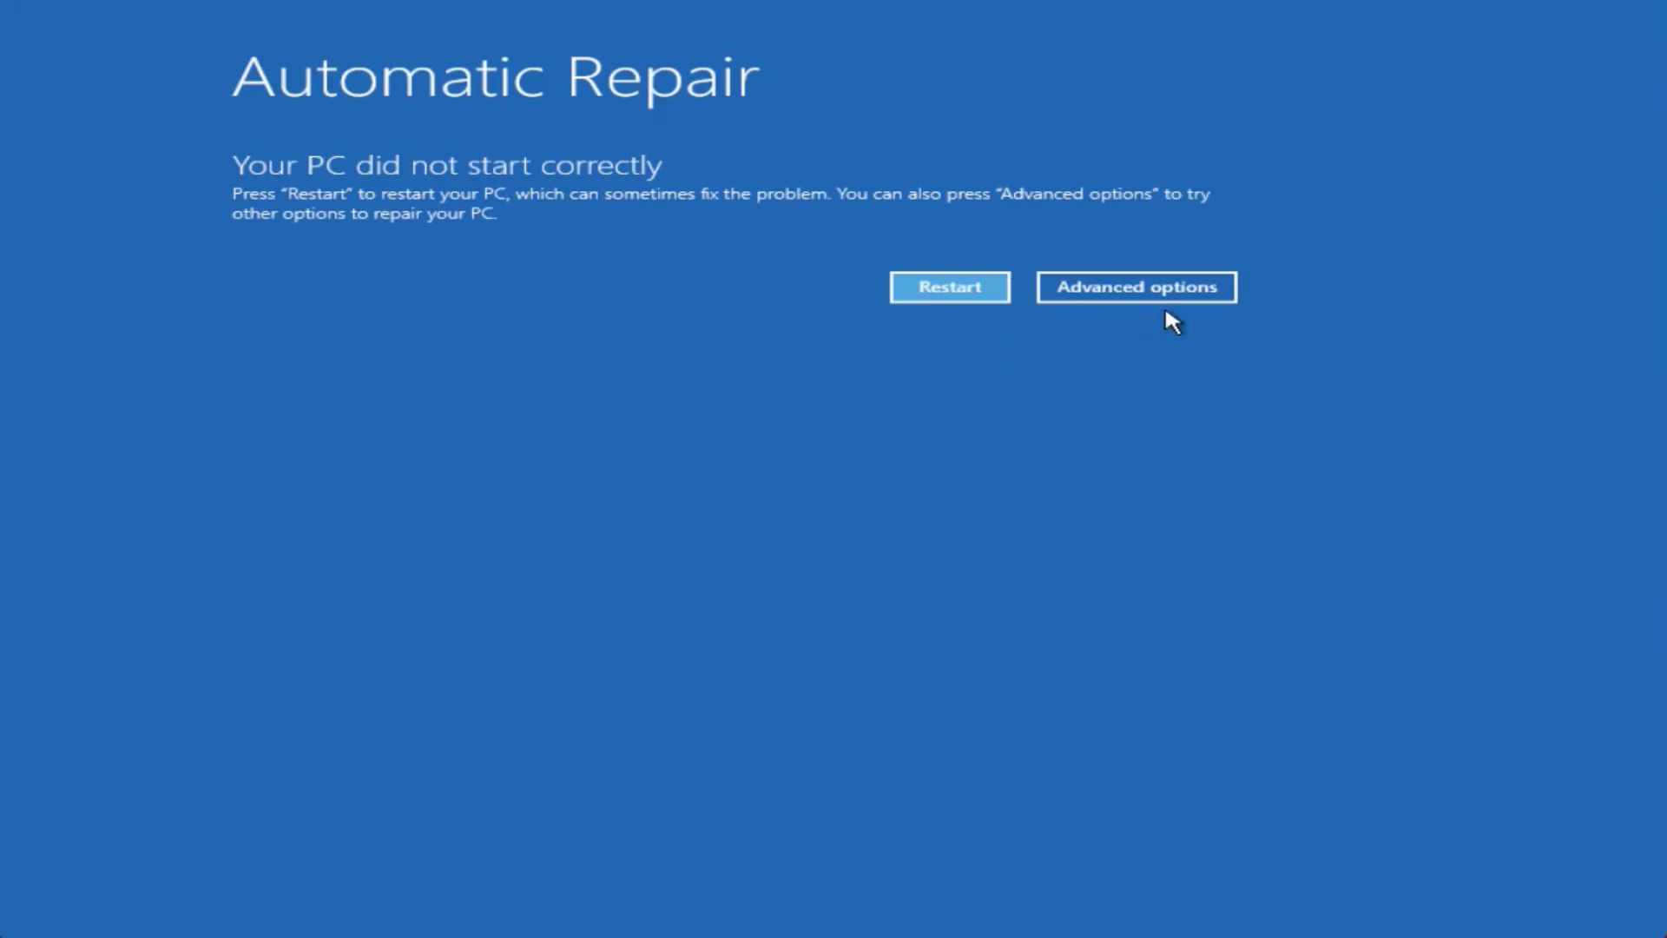
Step: Open the Command Prompt from the advanced troubleshooting options of Automatic Repair, choosing the user account
left_click(1143, 300)
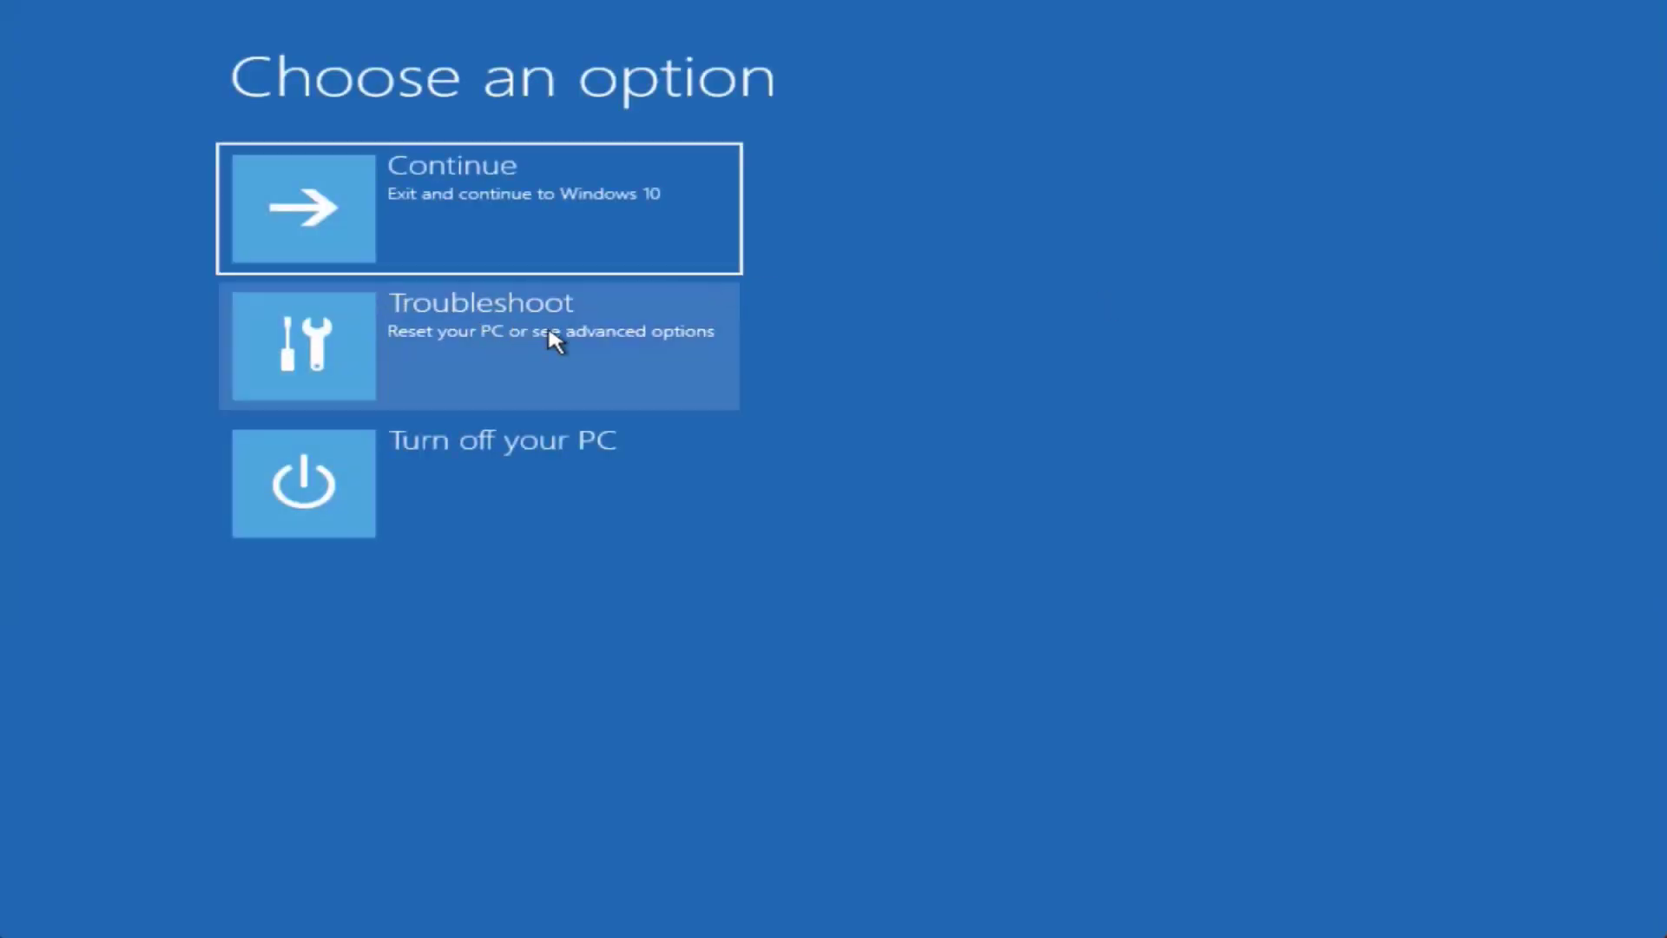
left_click(501, 338)
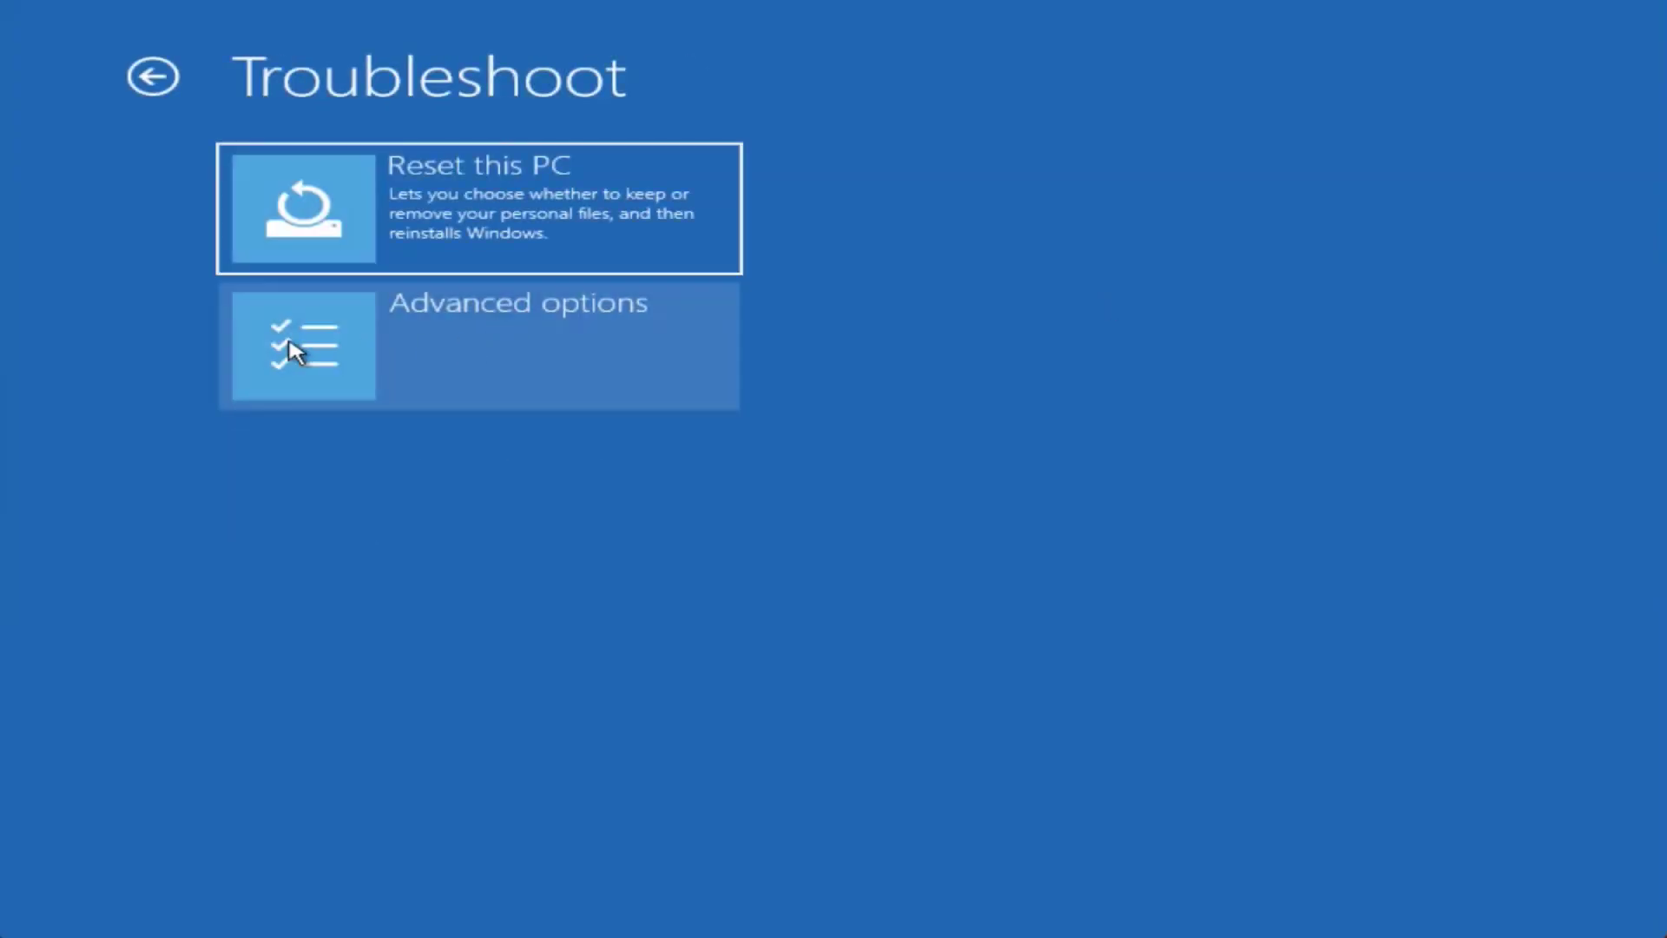
left_click(551, 351)
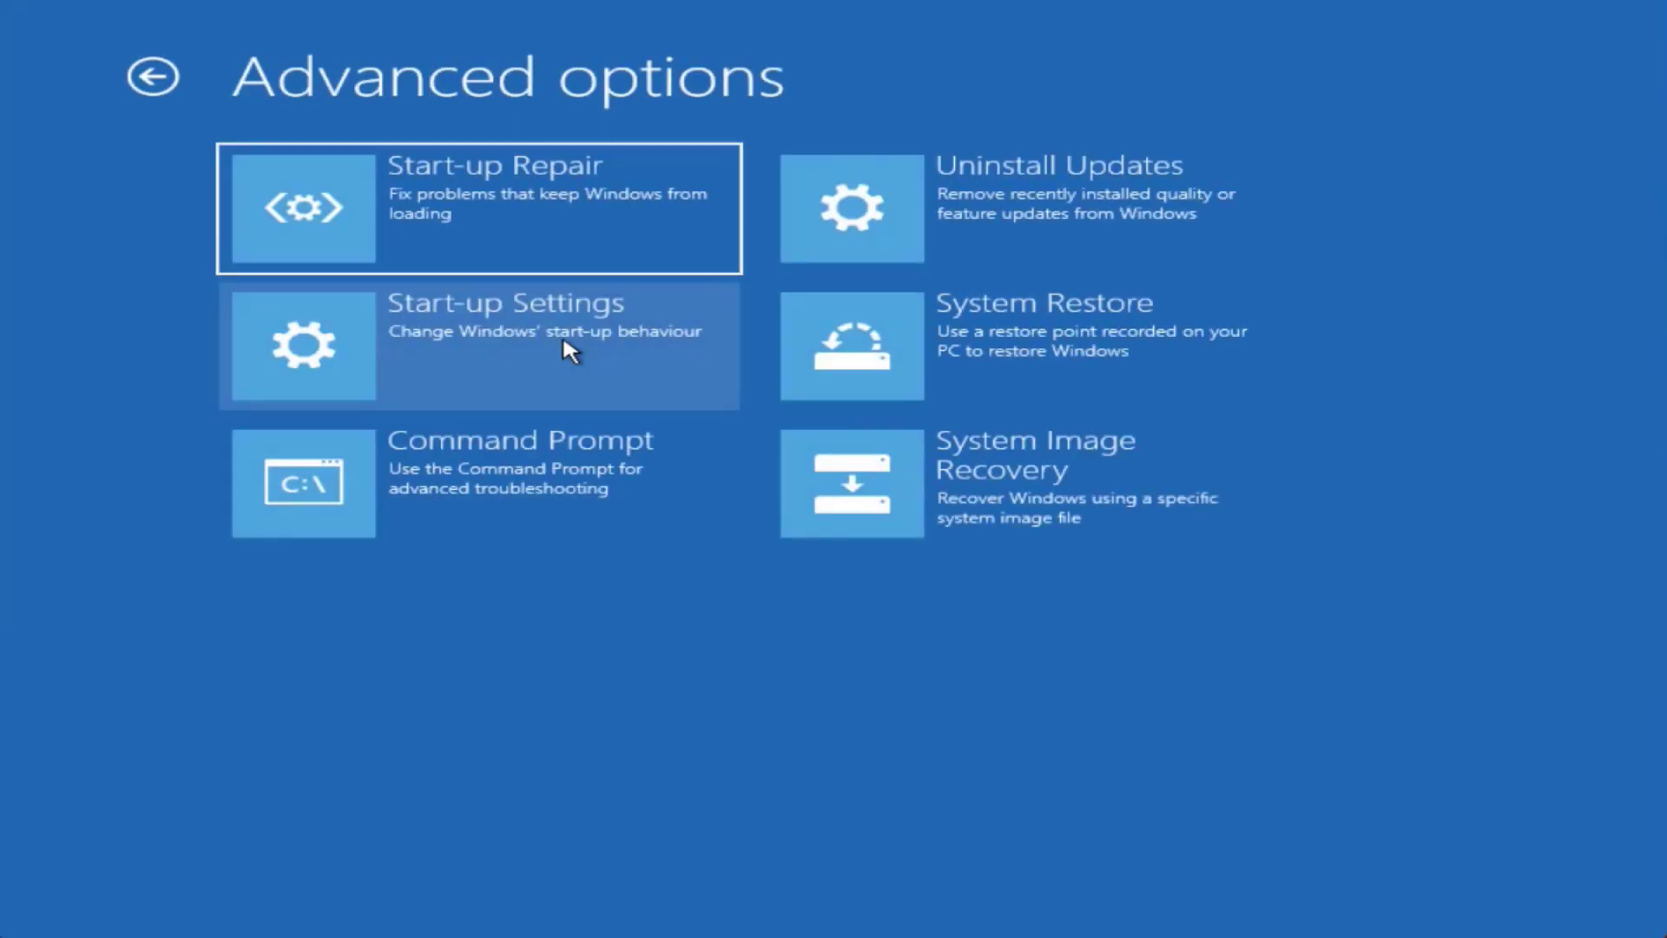
left_click(547, 516)
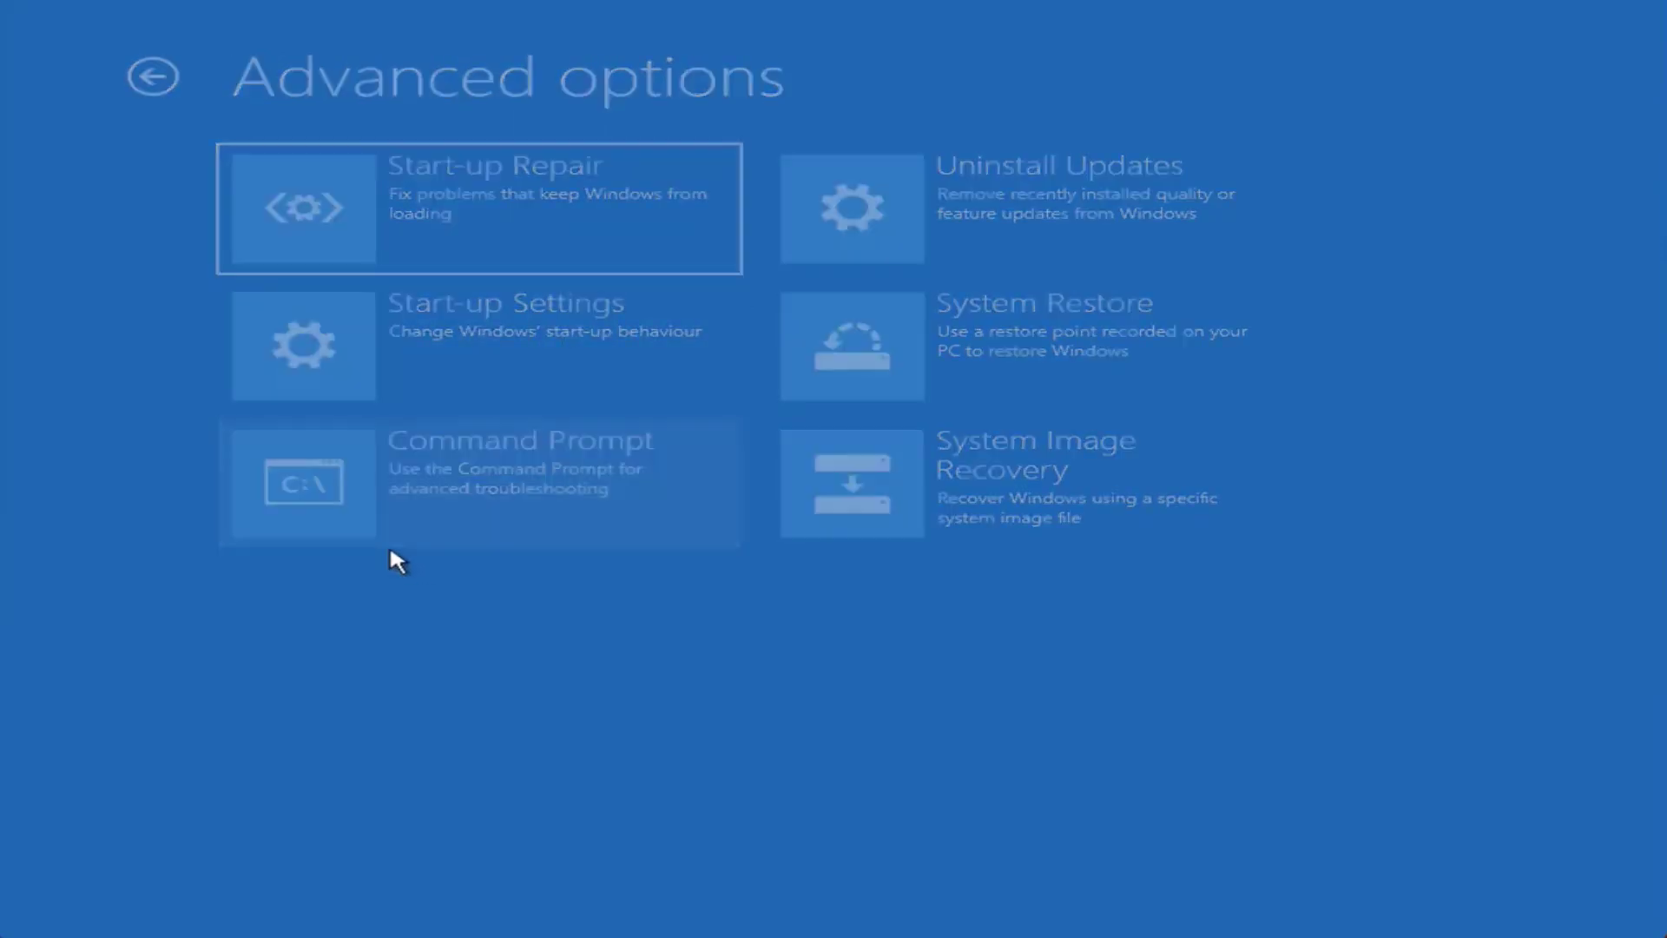
left_click(378, 235)
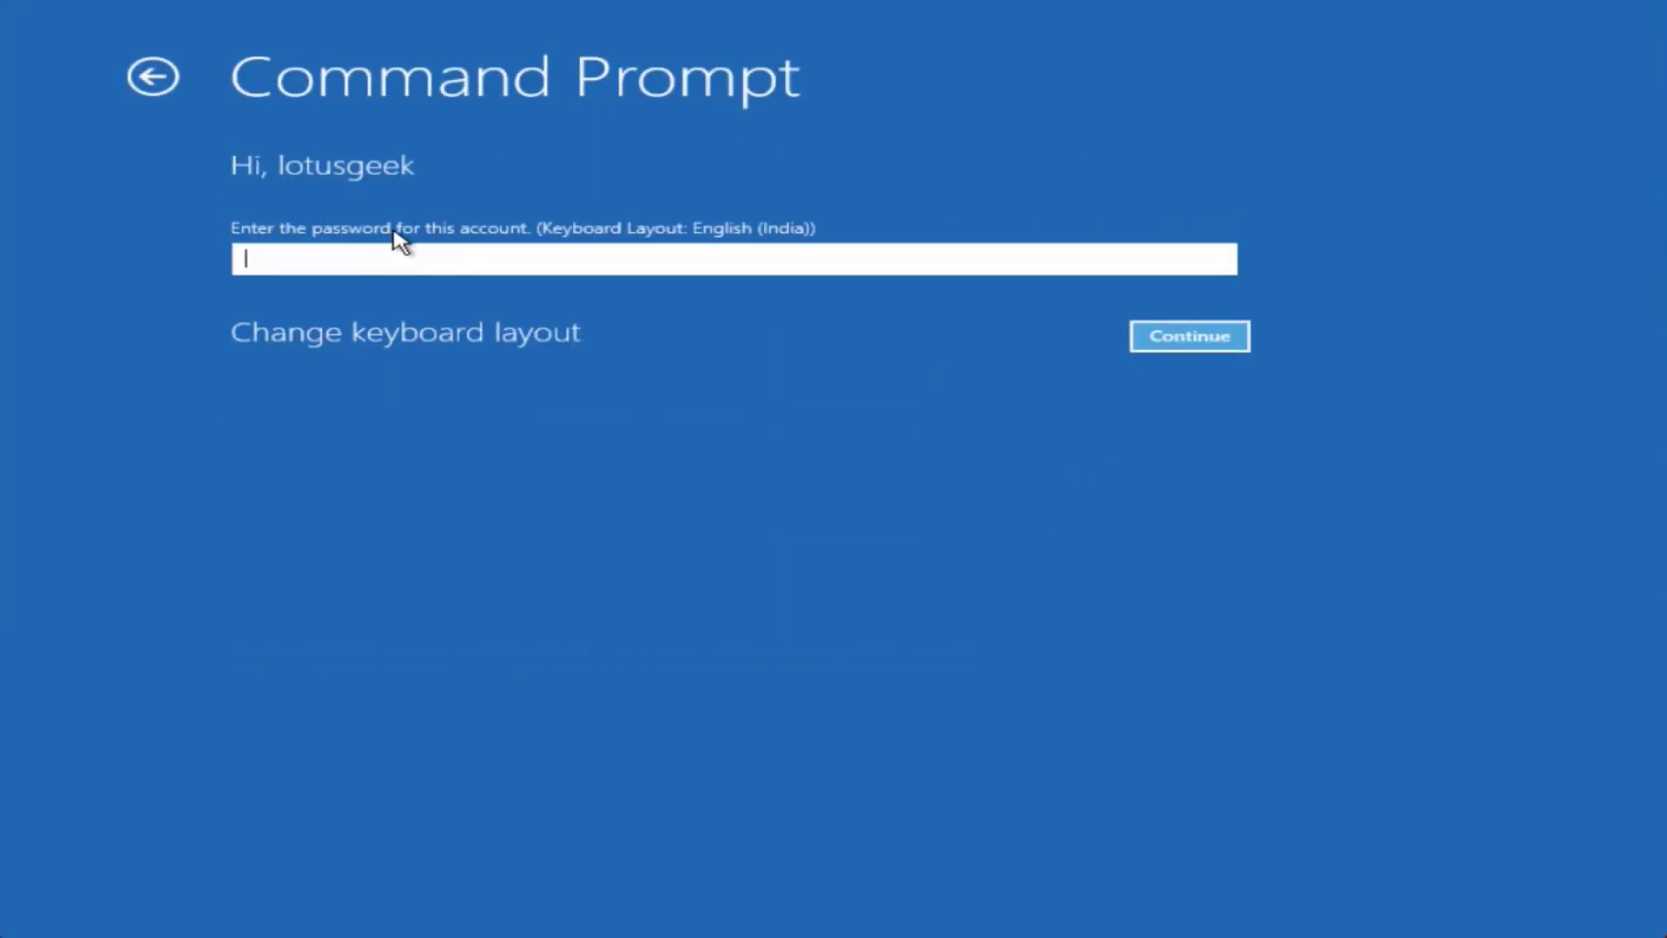
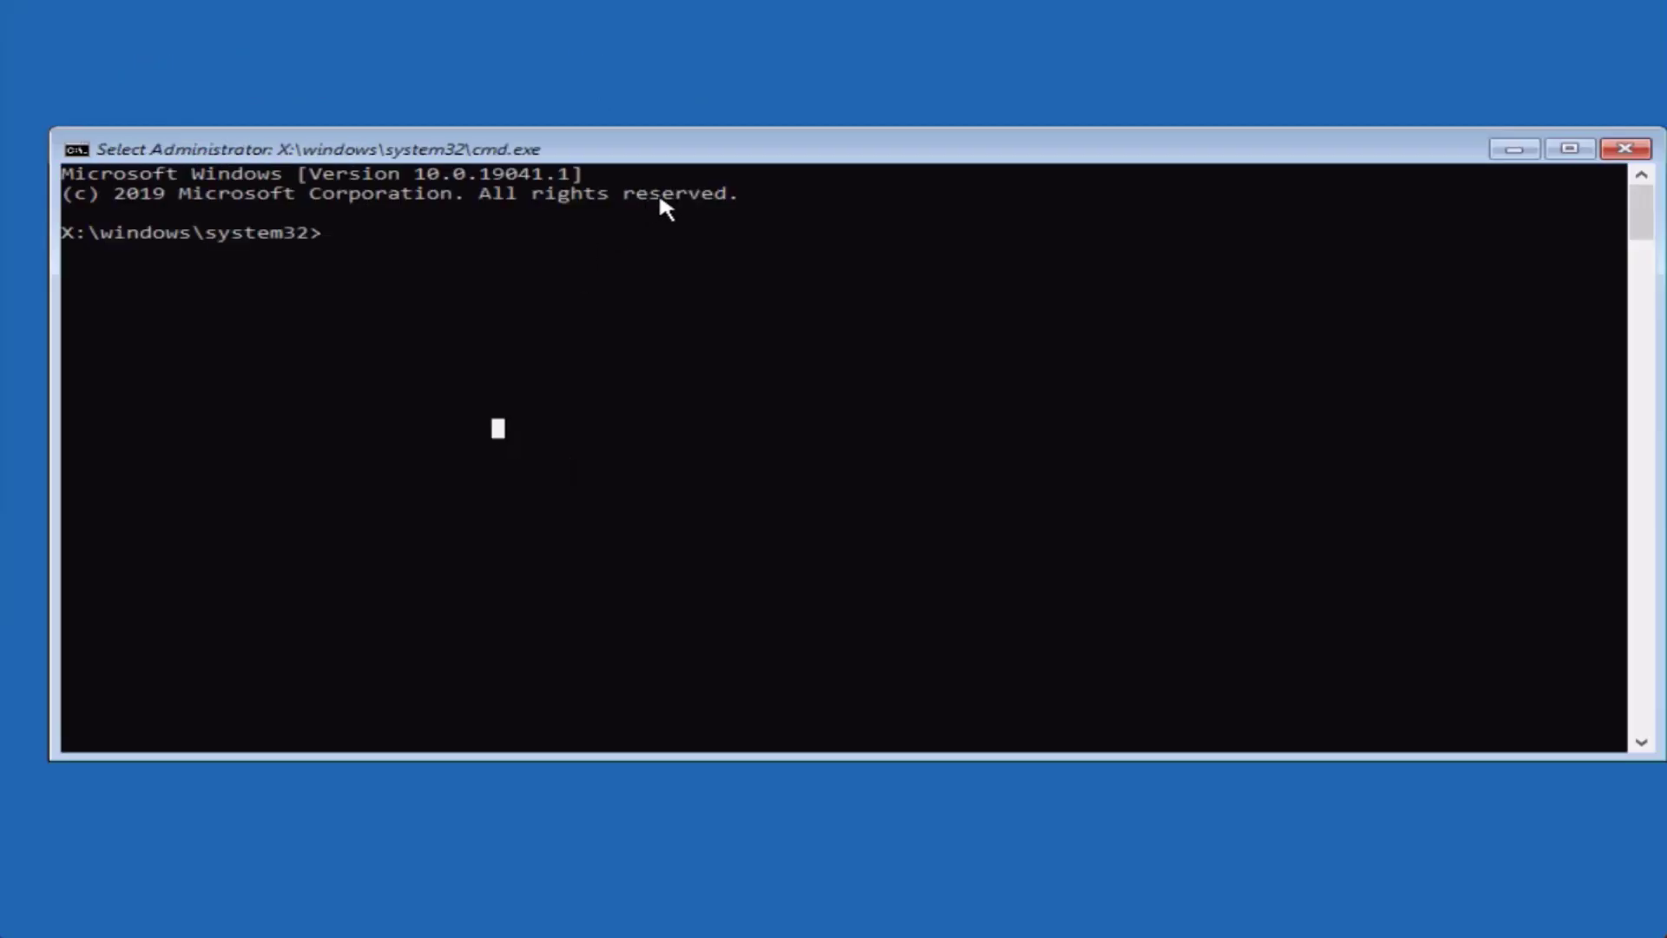
Step: Try to repair the boot sector with the command bootrec /fixboot
type("bootrec")
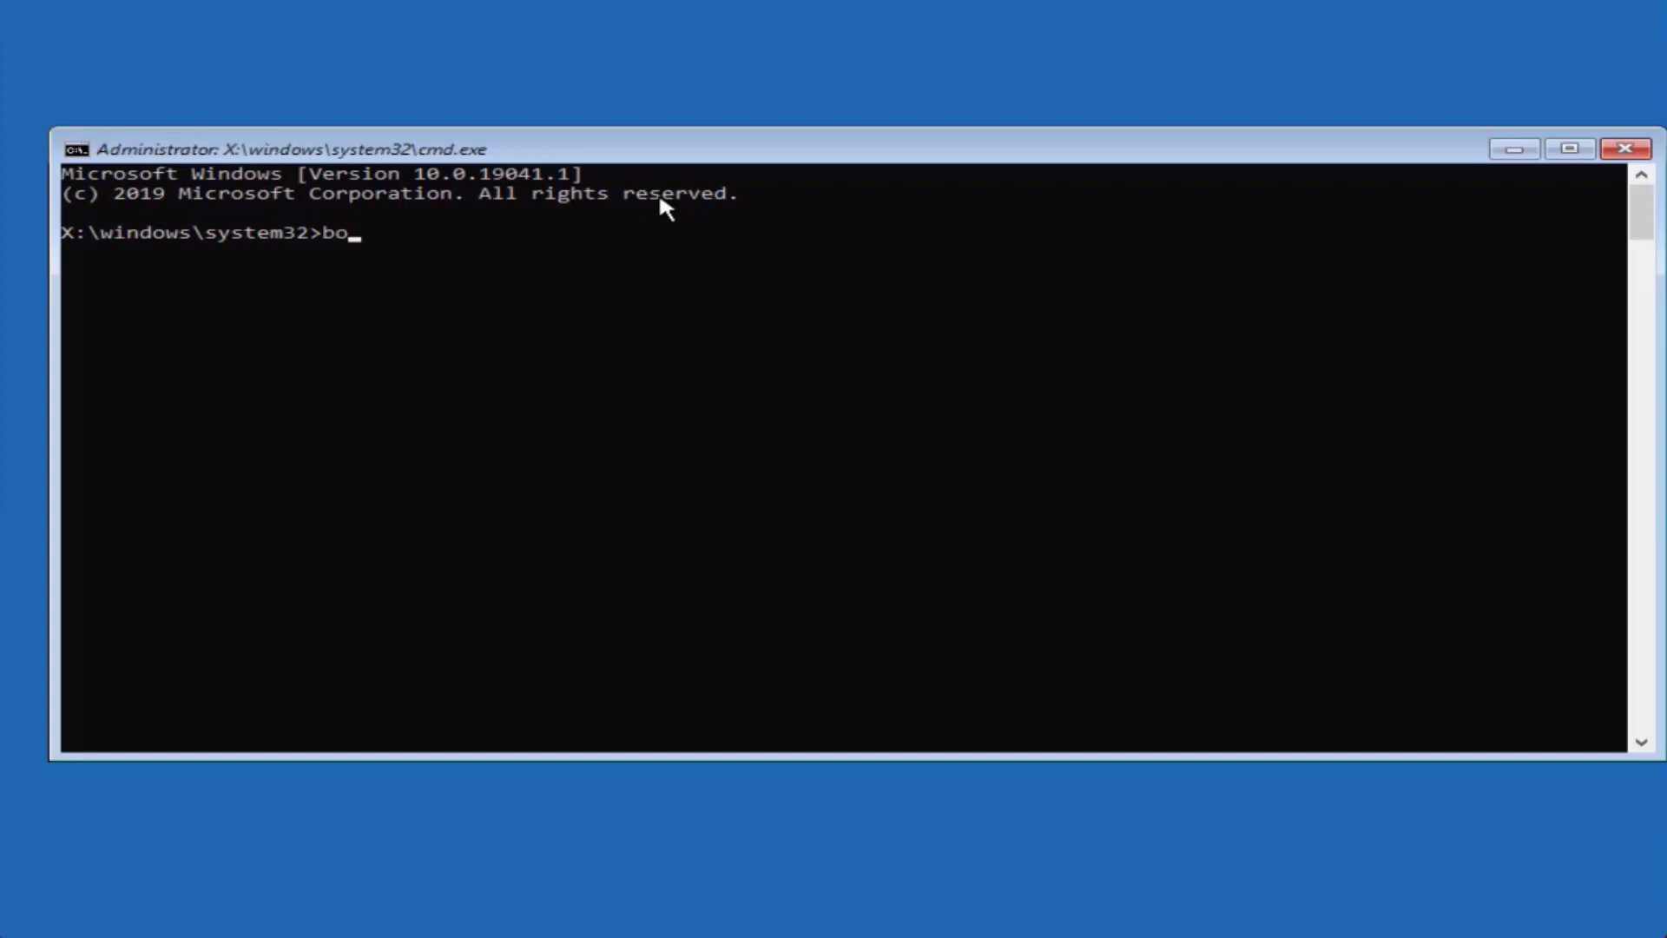
type(" /fixboot")
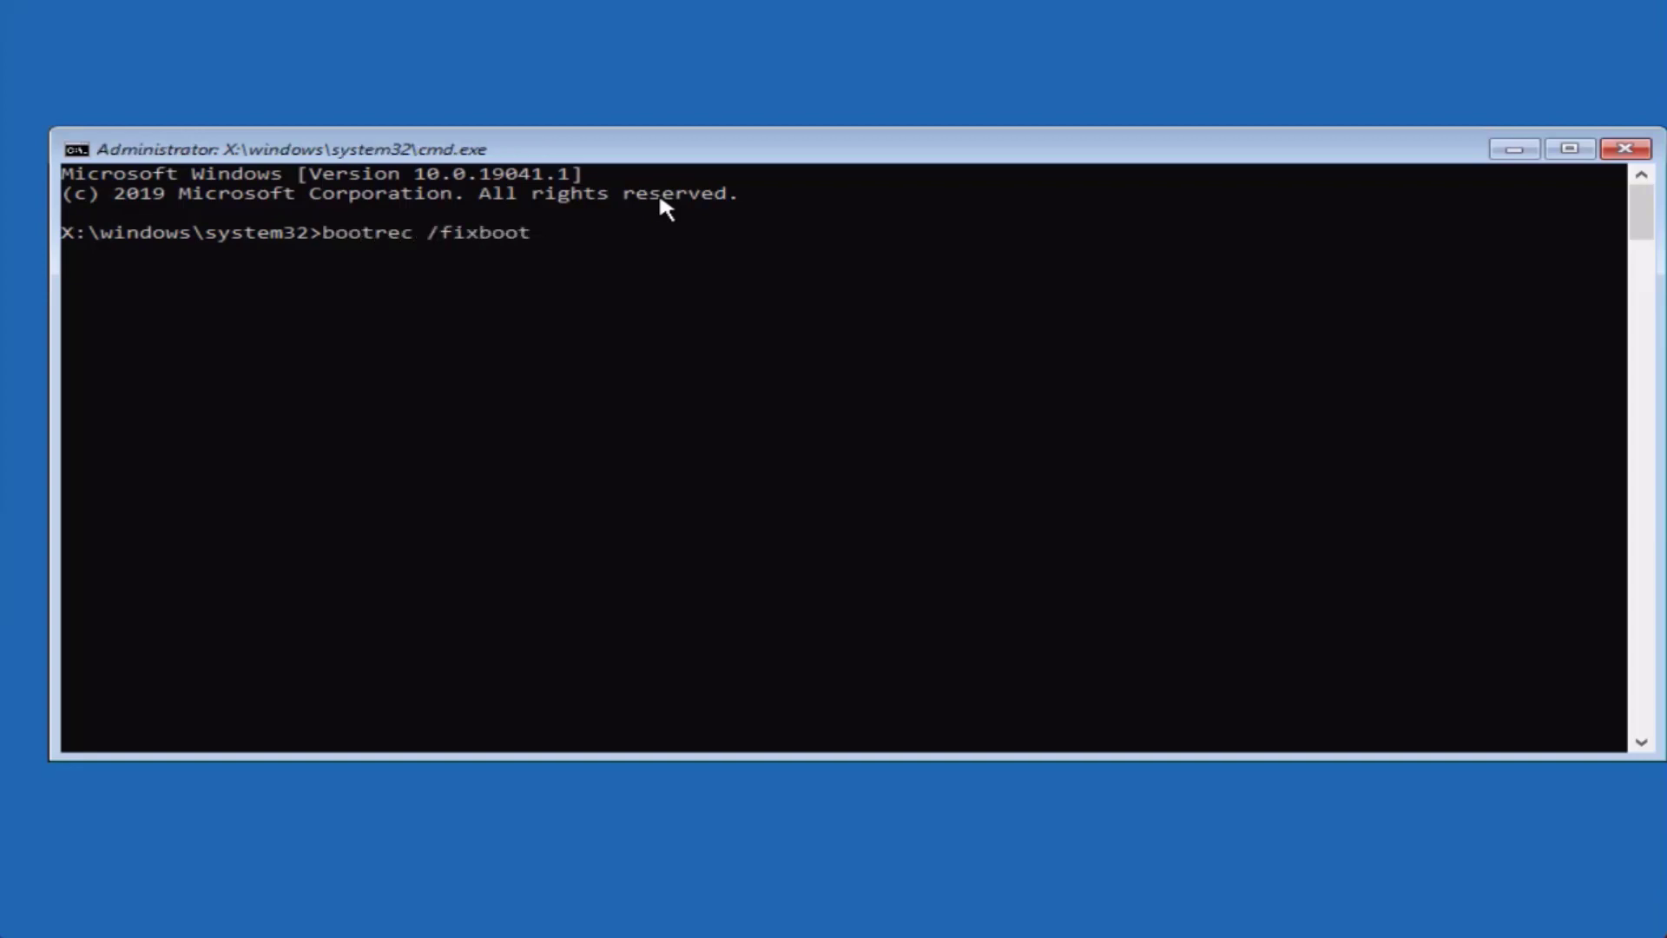
key("Return")
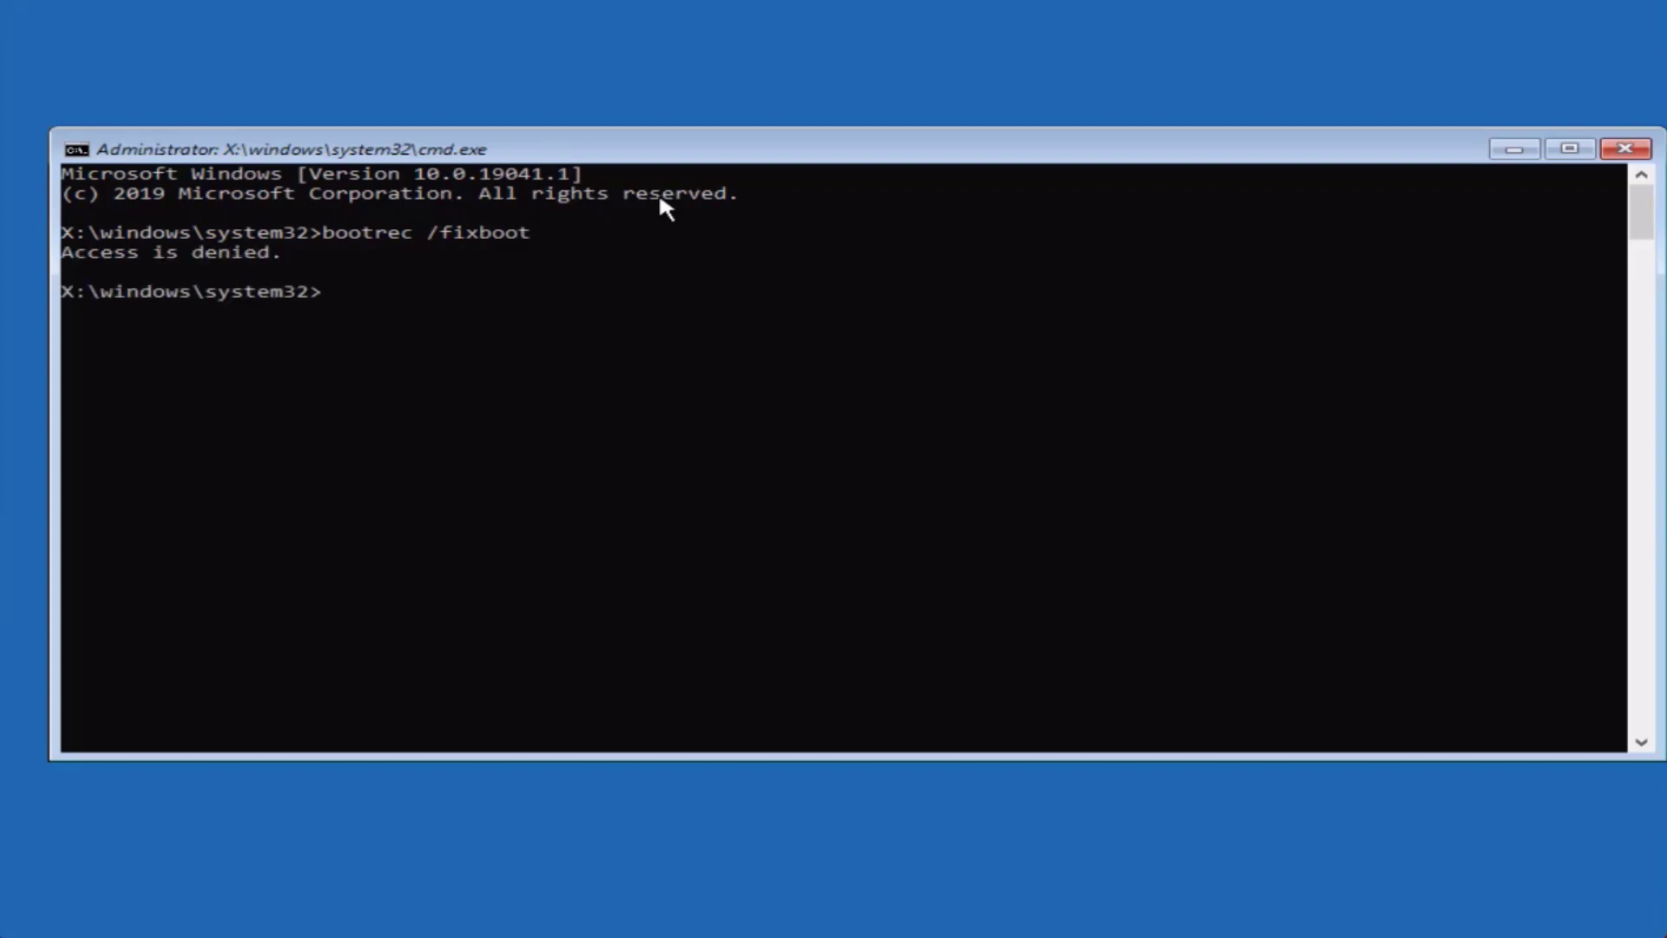
Step: Update the system partition's boot code with bootsect /nt60 sys, and rerun bootrec /fixboot
type("bootsect /nt60 sys")
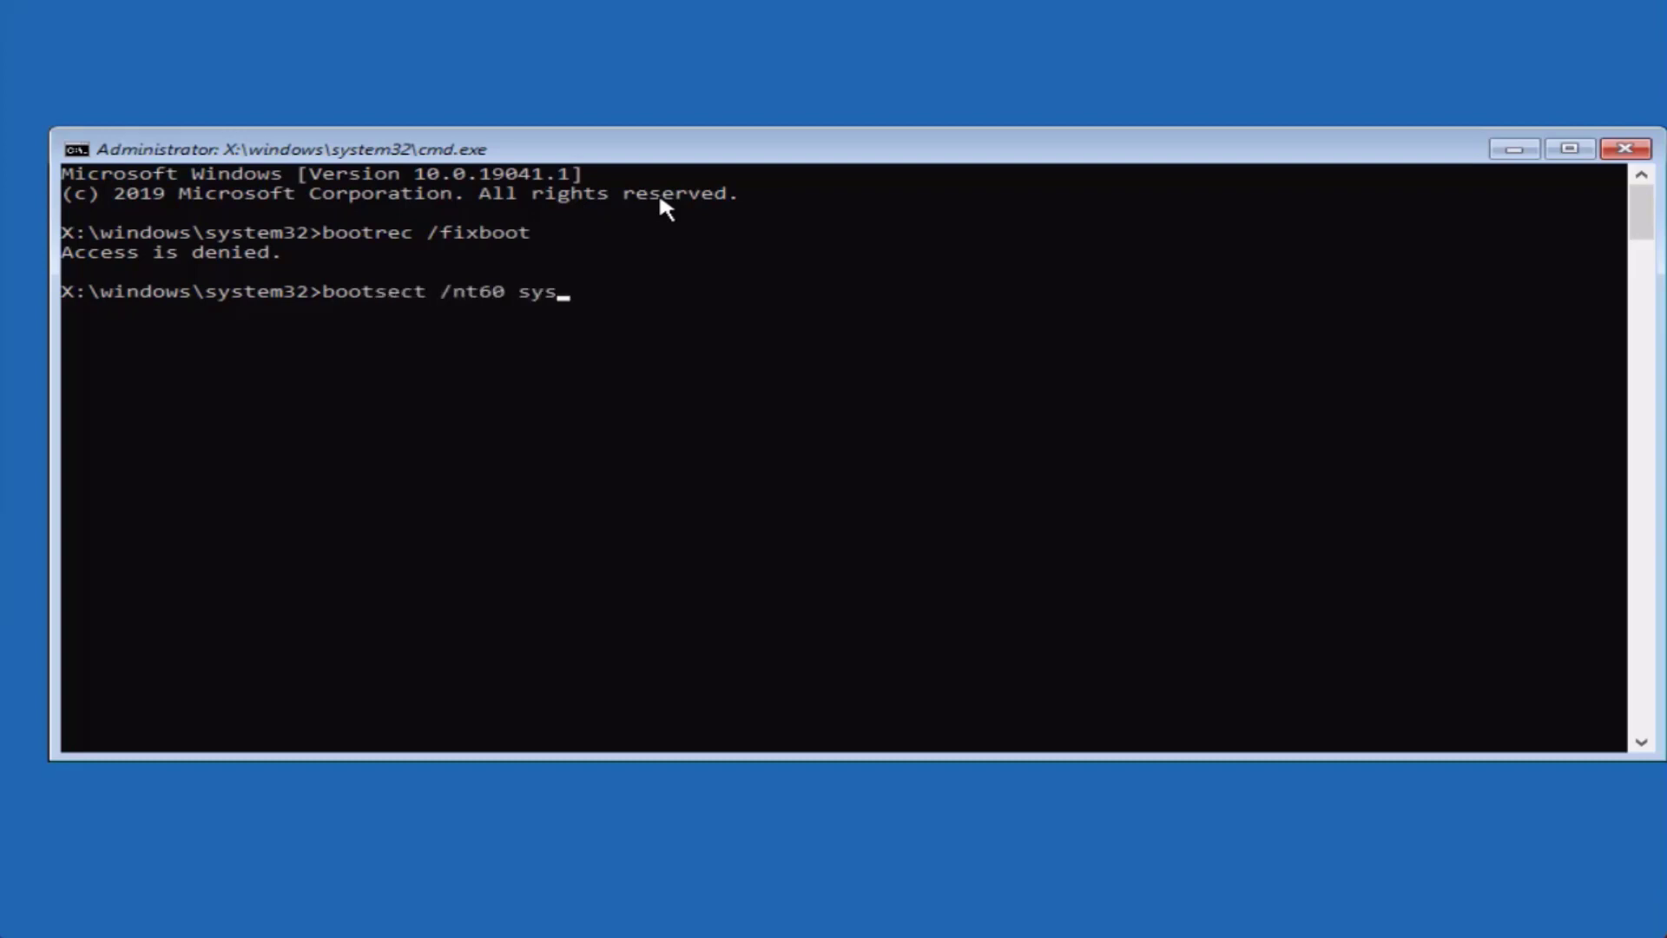
key("Return")
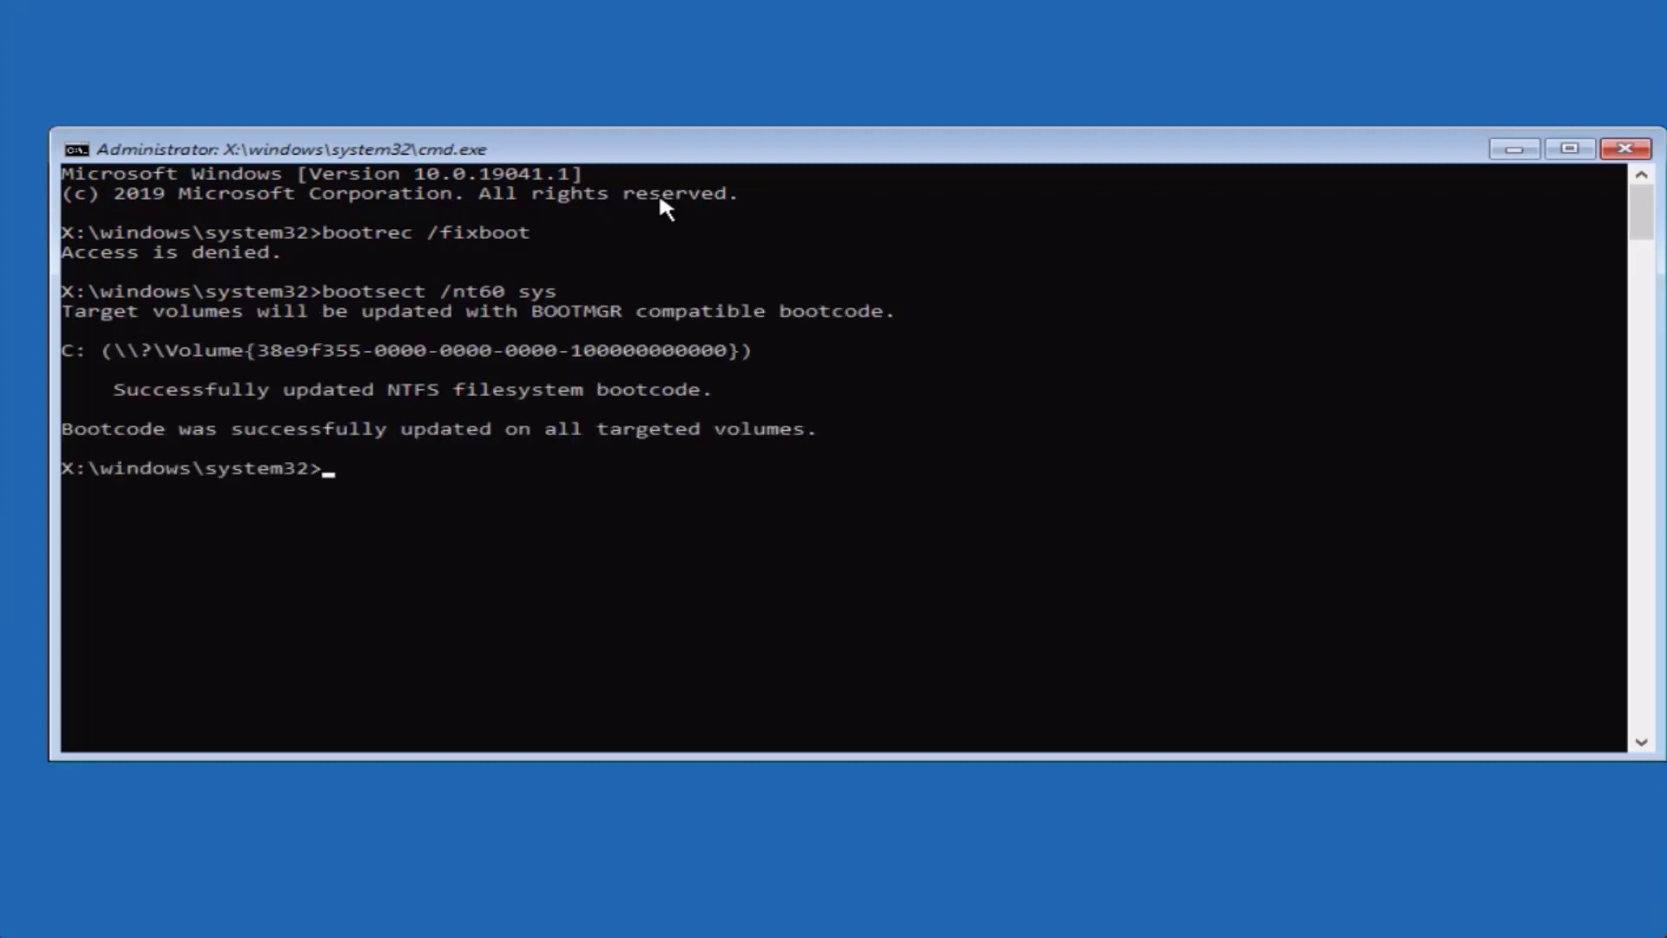
type("bootrec /fixboot")
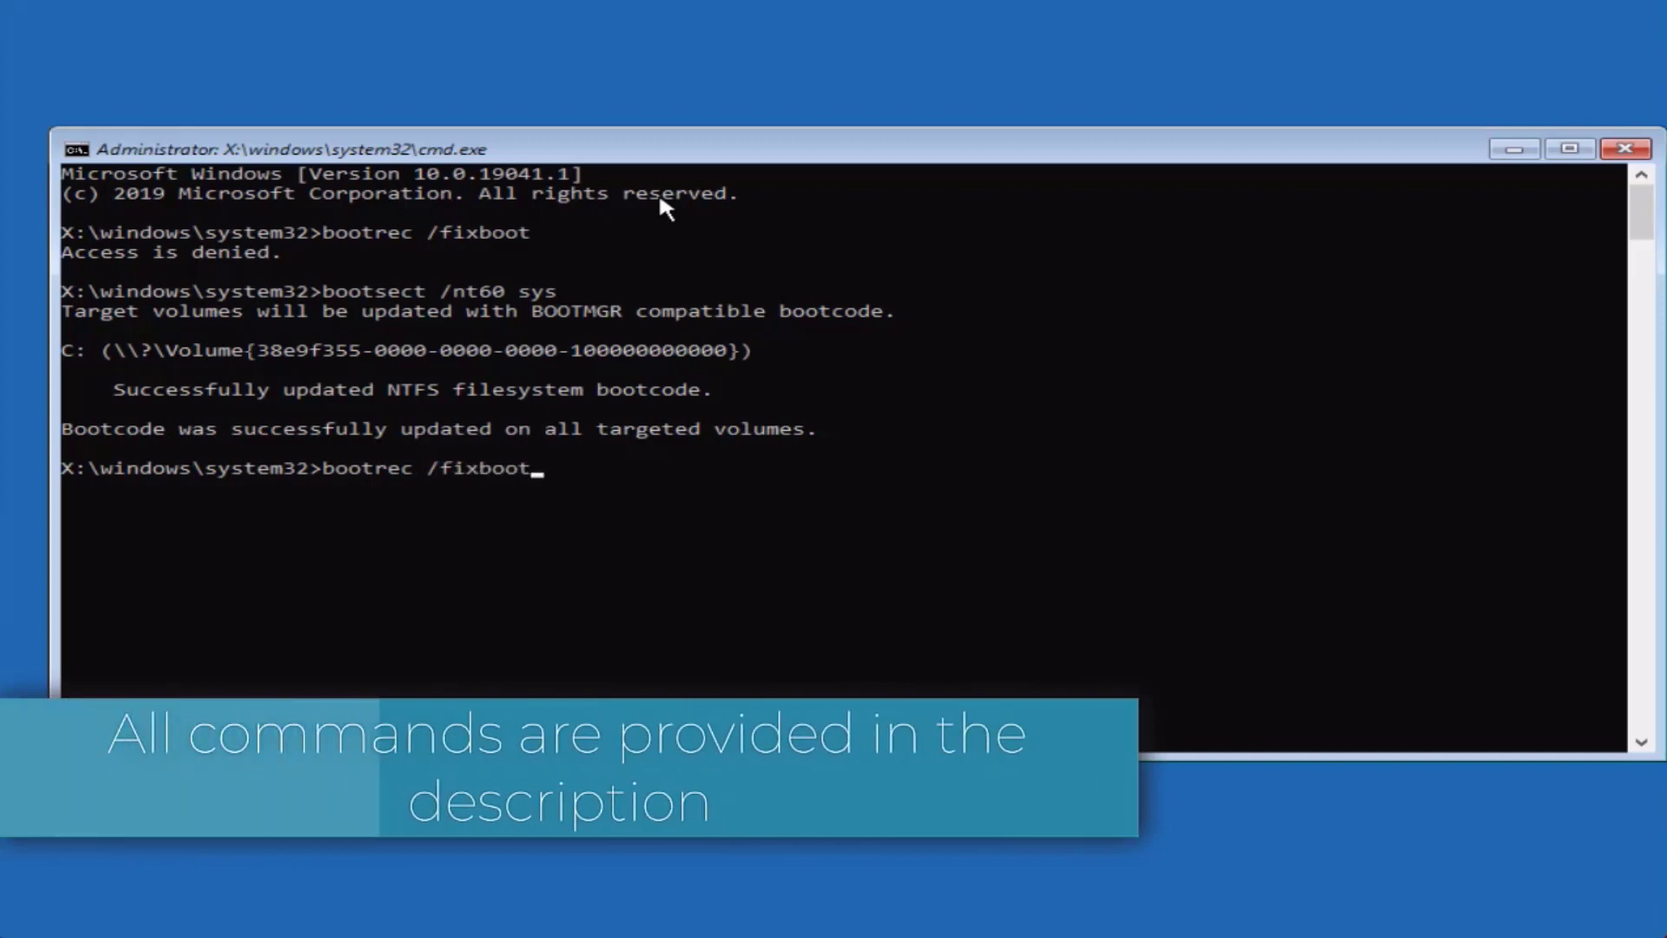
key("Return")
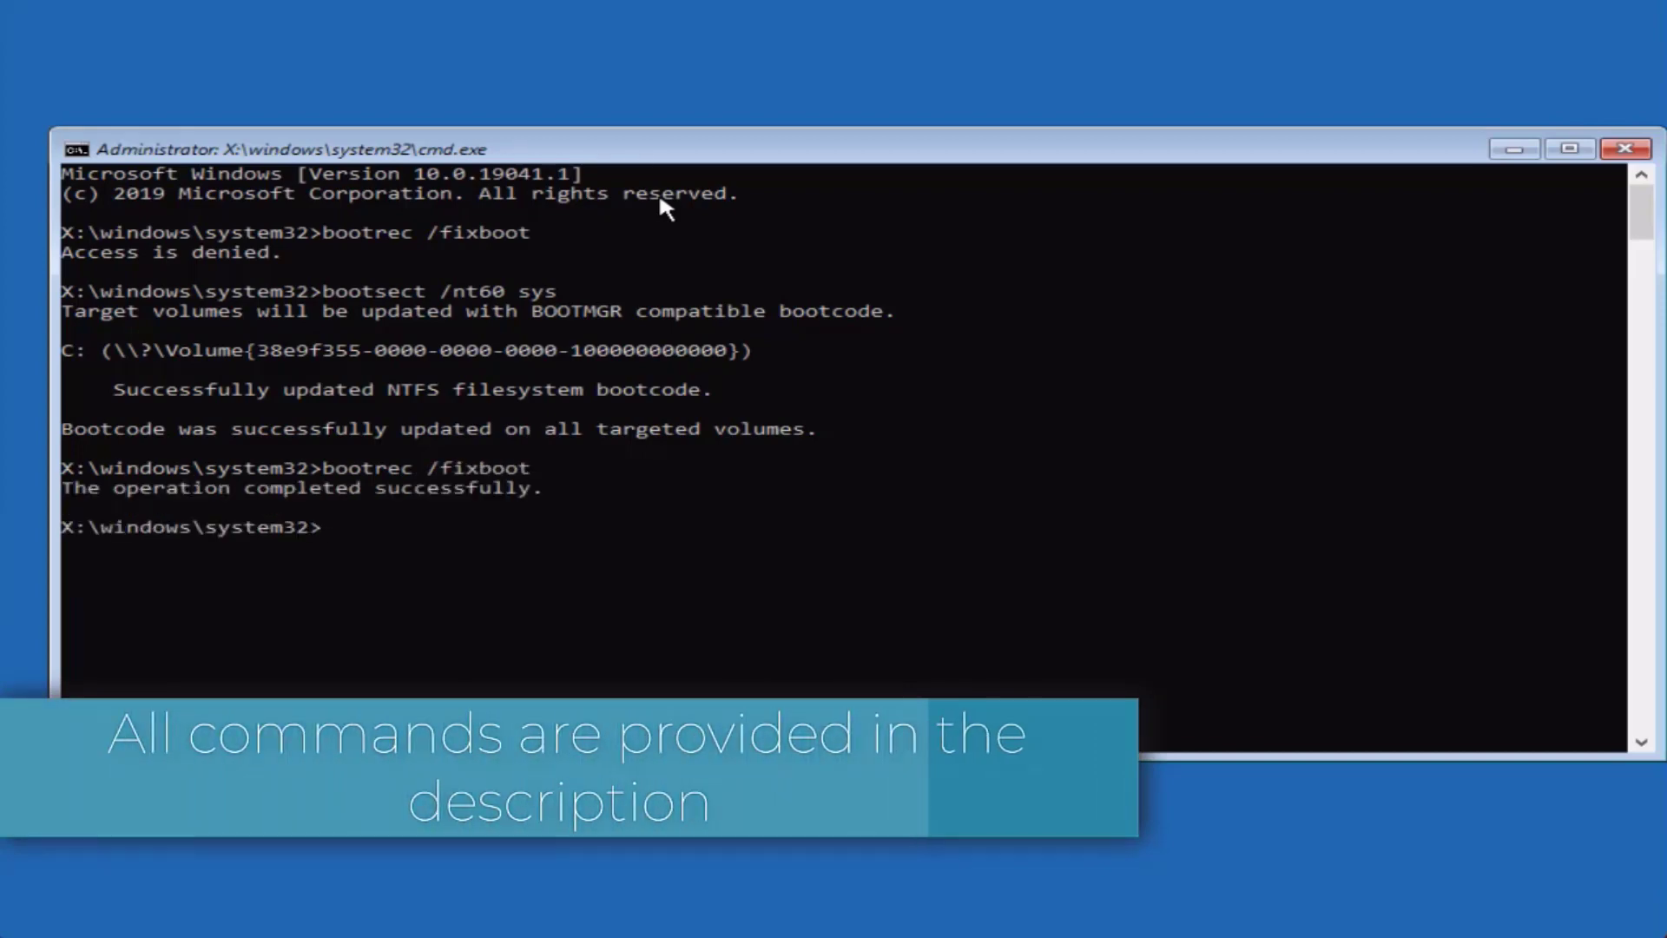
Step: Repair the master boot record with bootrec /fixmbr and rebuild the boot configuration data with bootrec /rebuildbcd
type("bootrec")
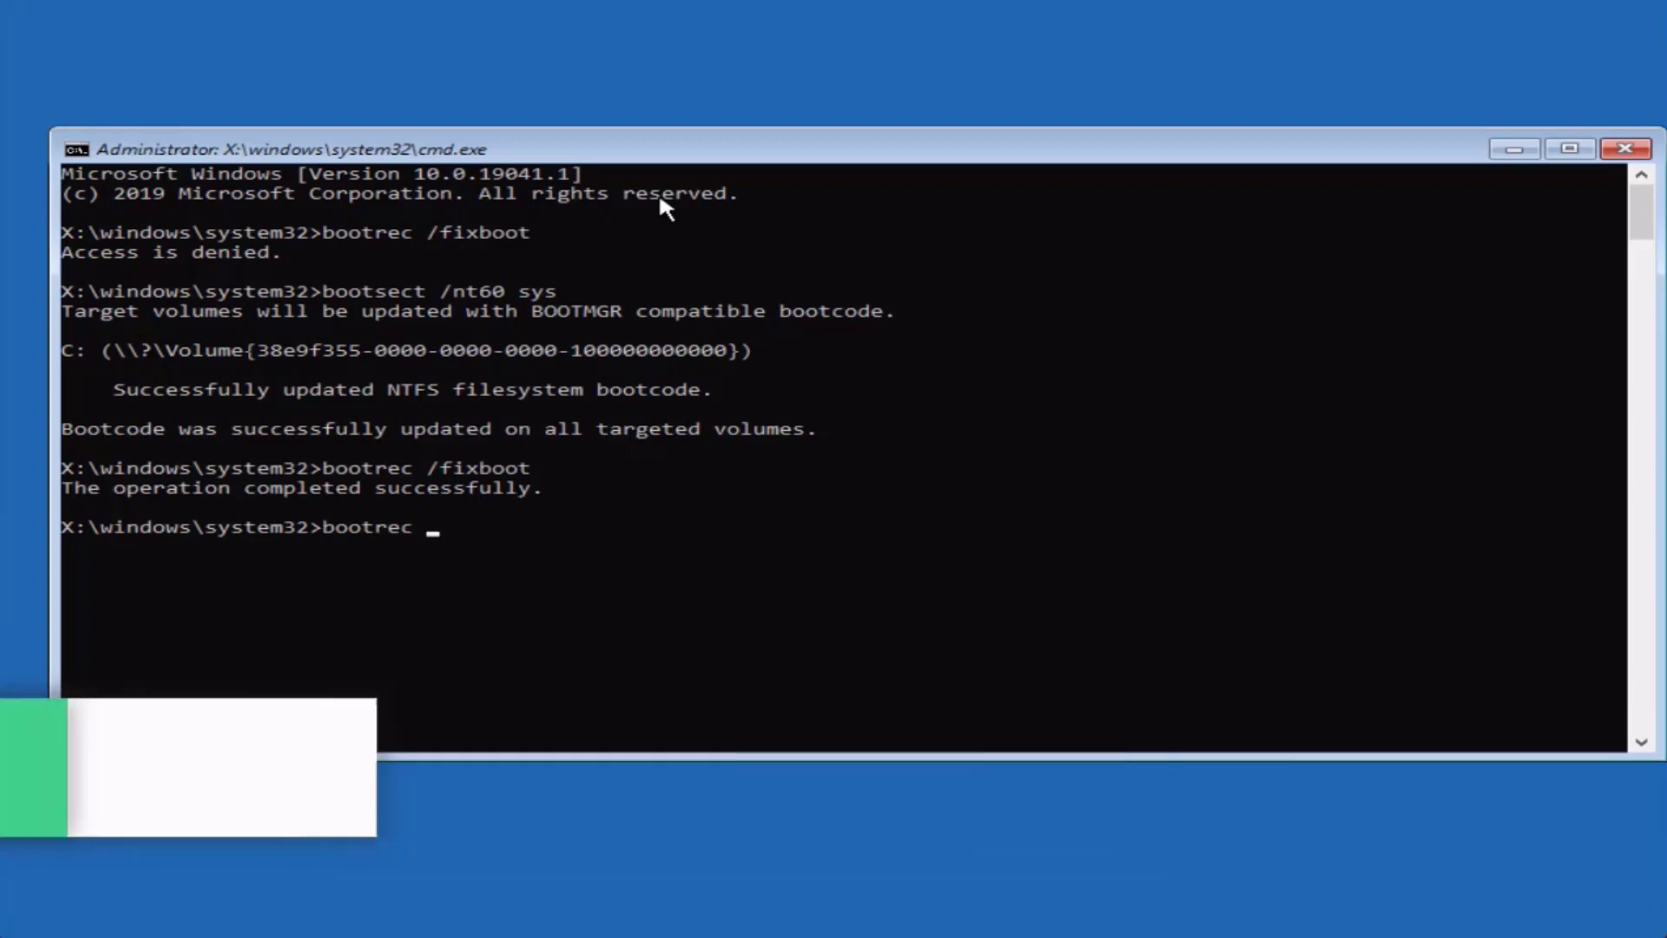
type(" /fixmbr")
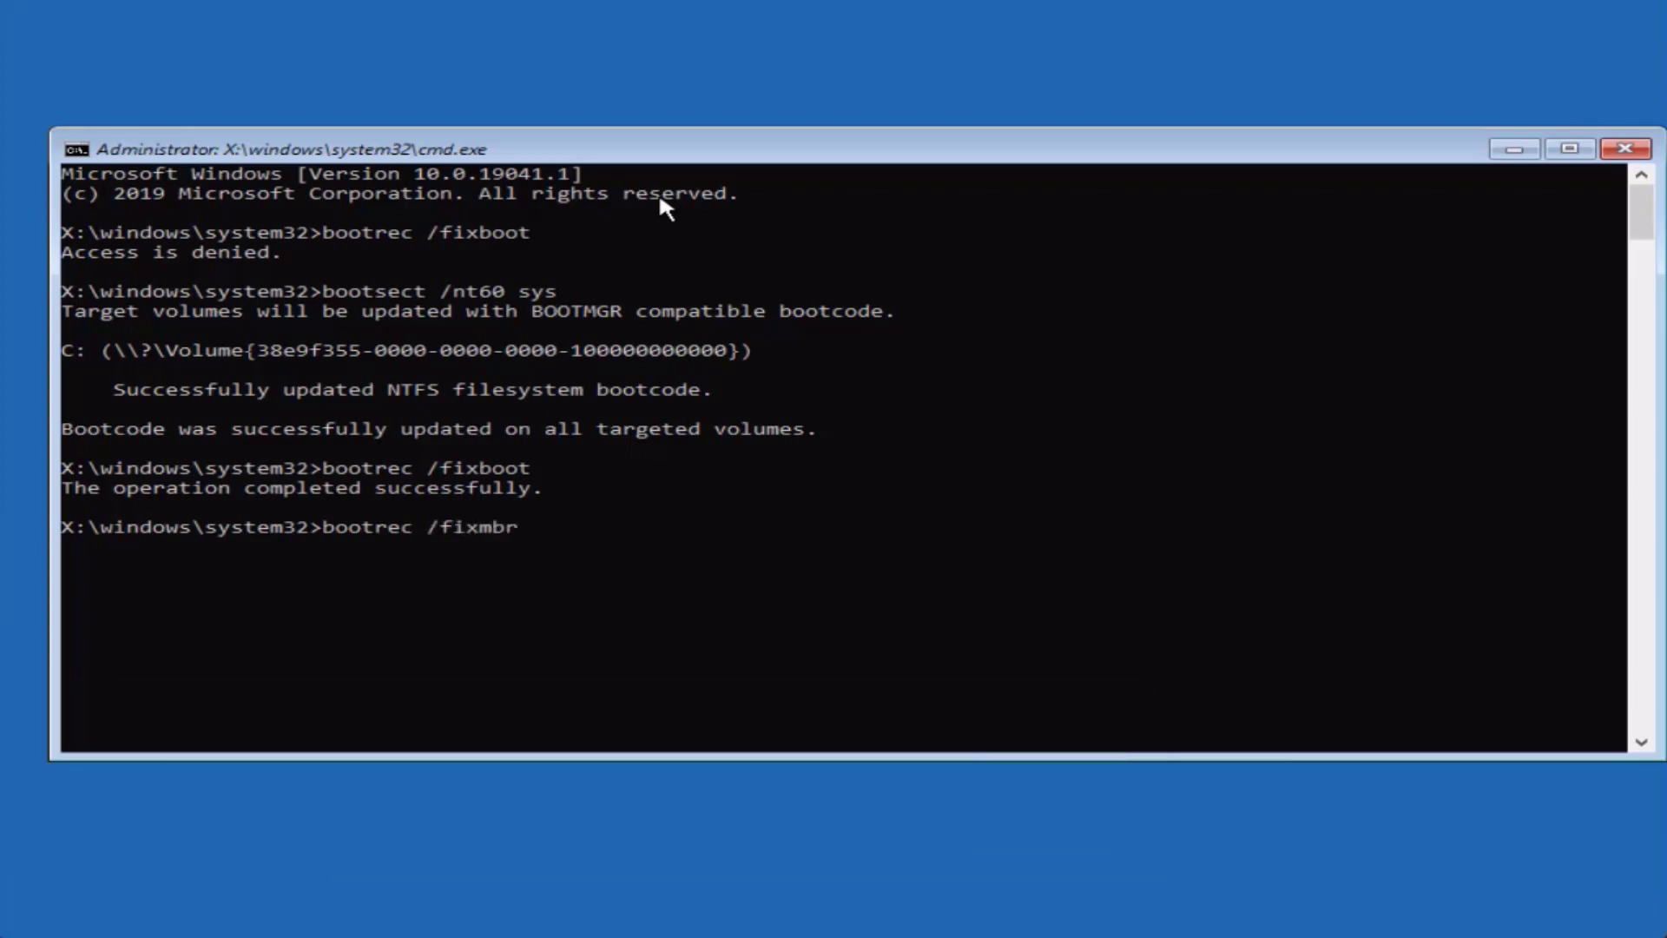
key("Return")
type("bo")
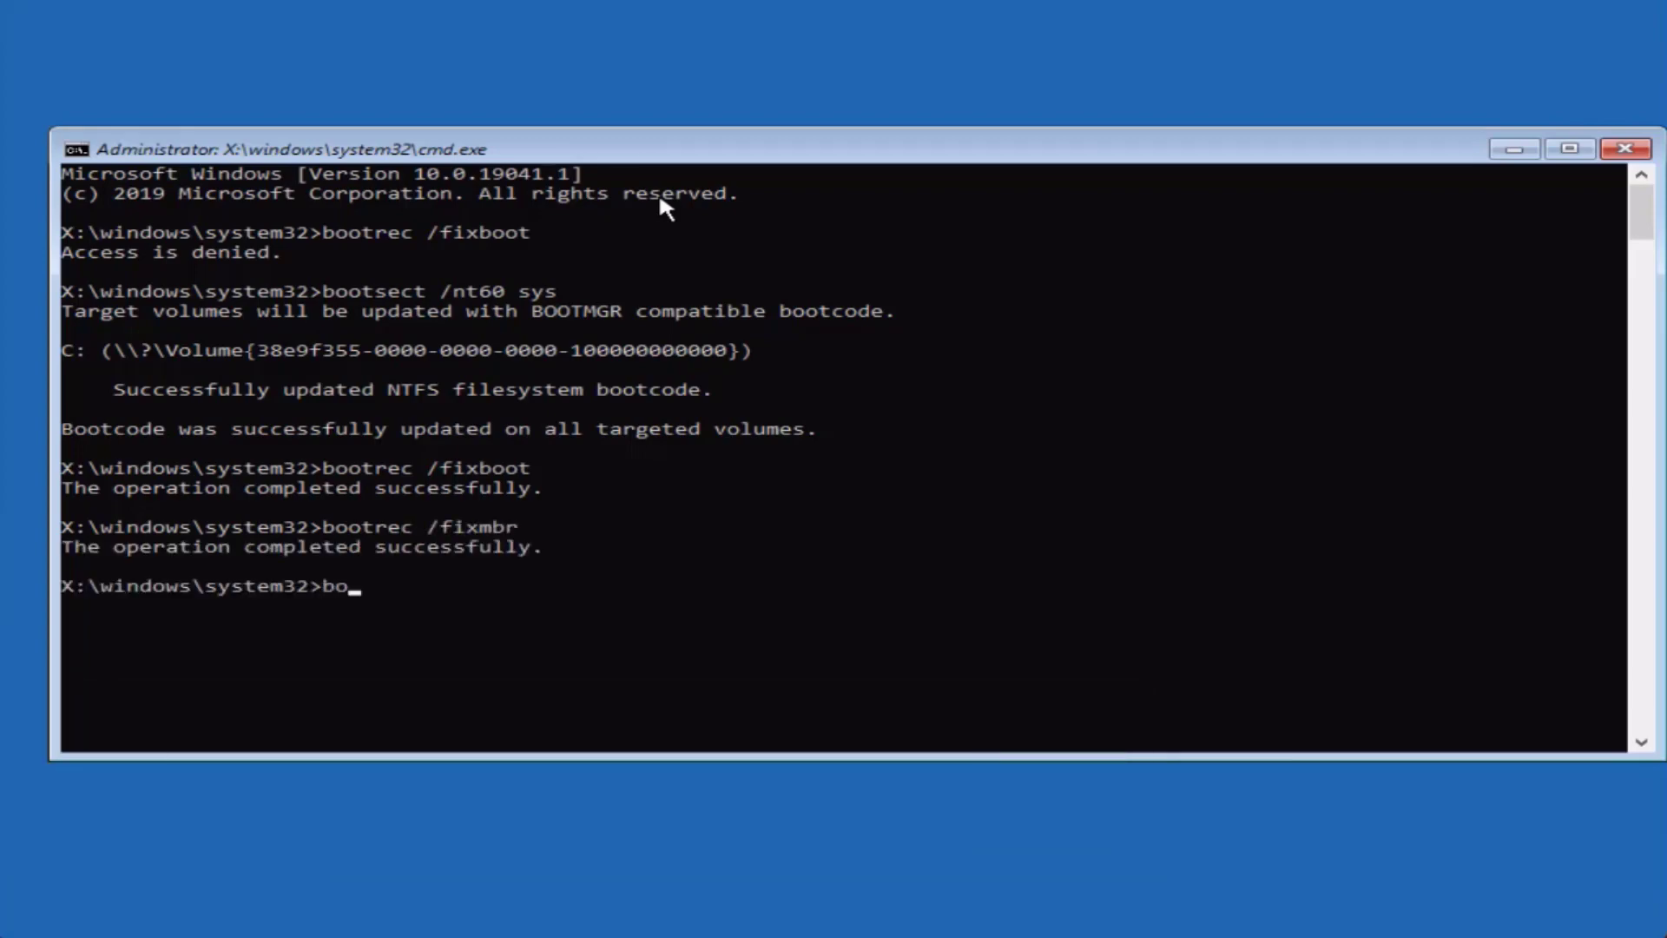
type("otrec /rebuildbcd")
key("Return")
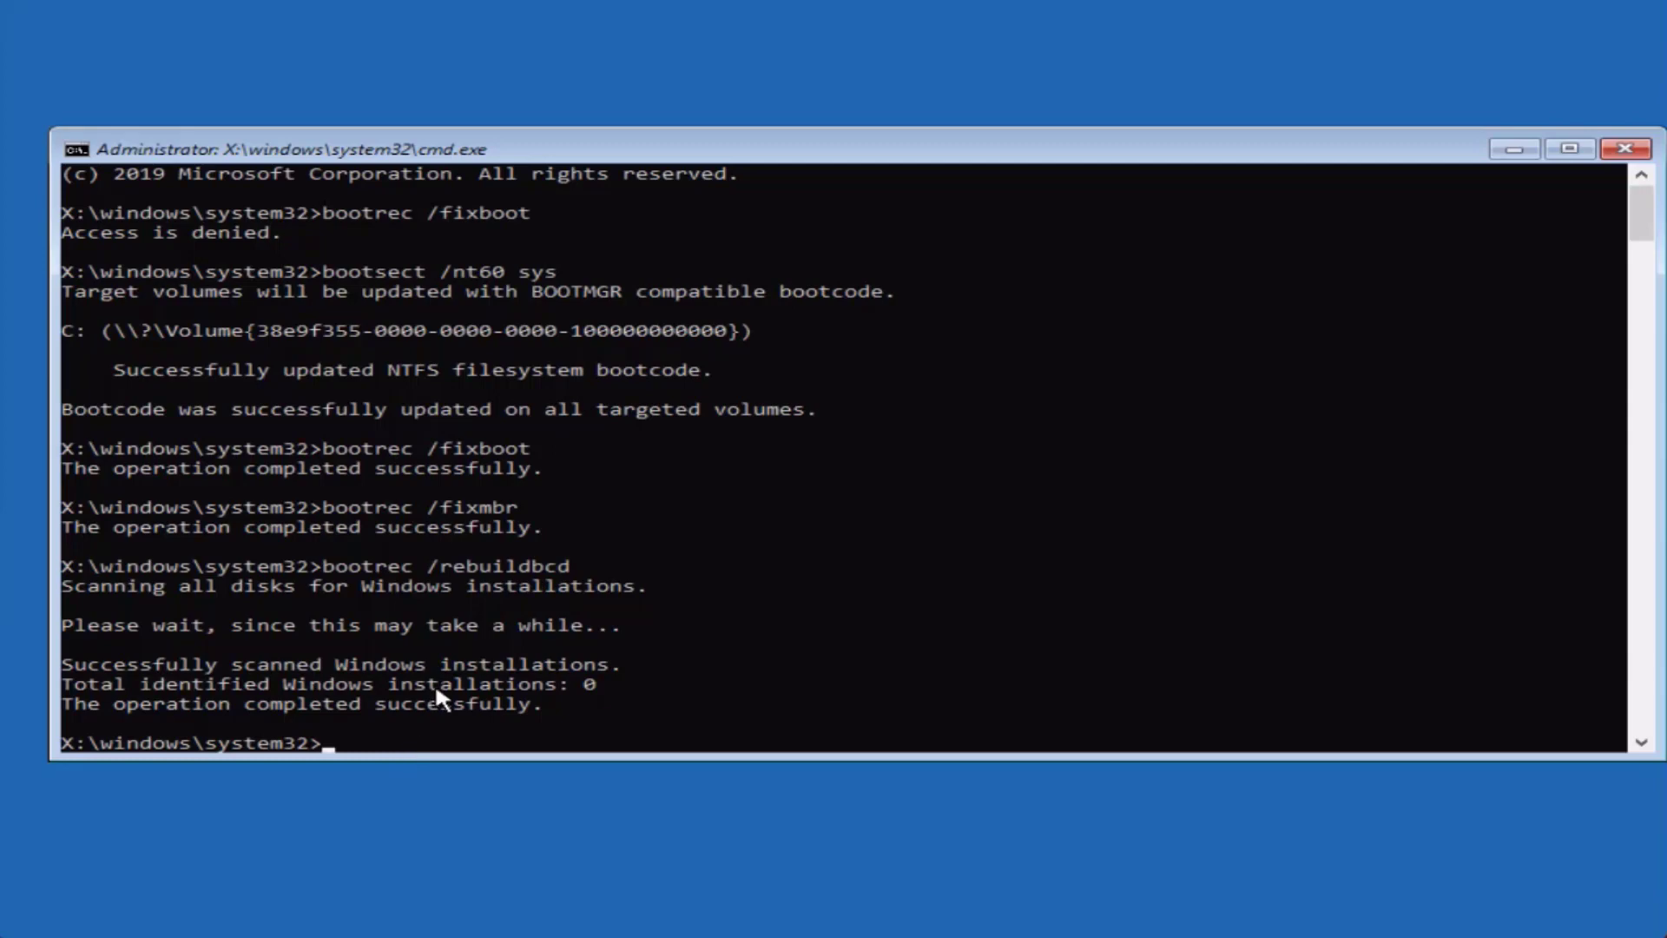
Step: Close the recovery Command Prompt with the exit command
left_click(824, 643)
type("exit")
key("Return")
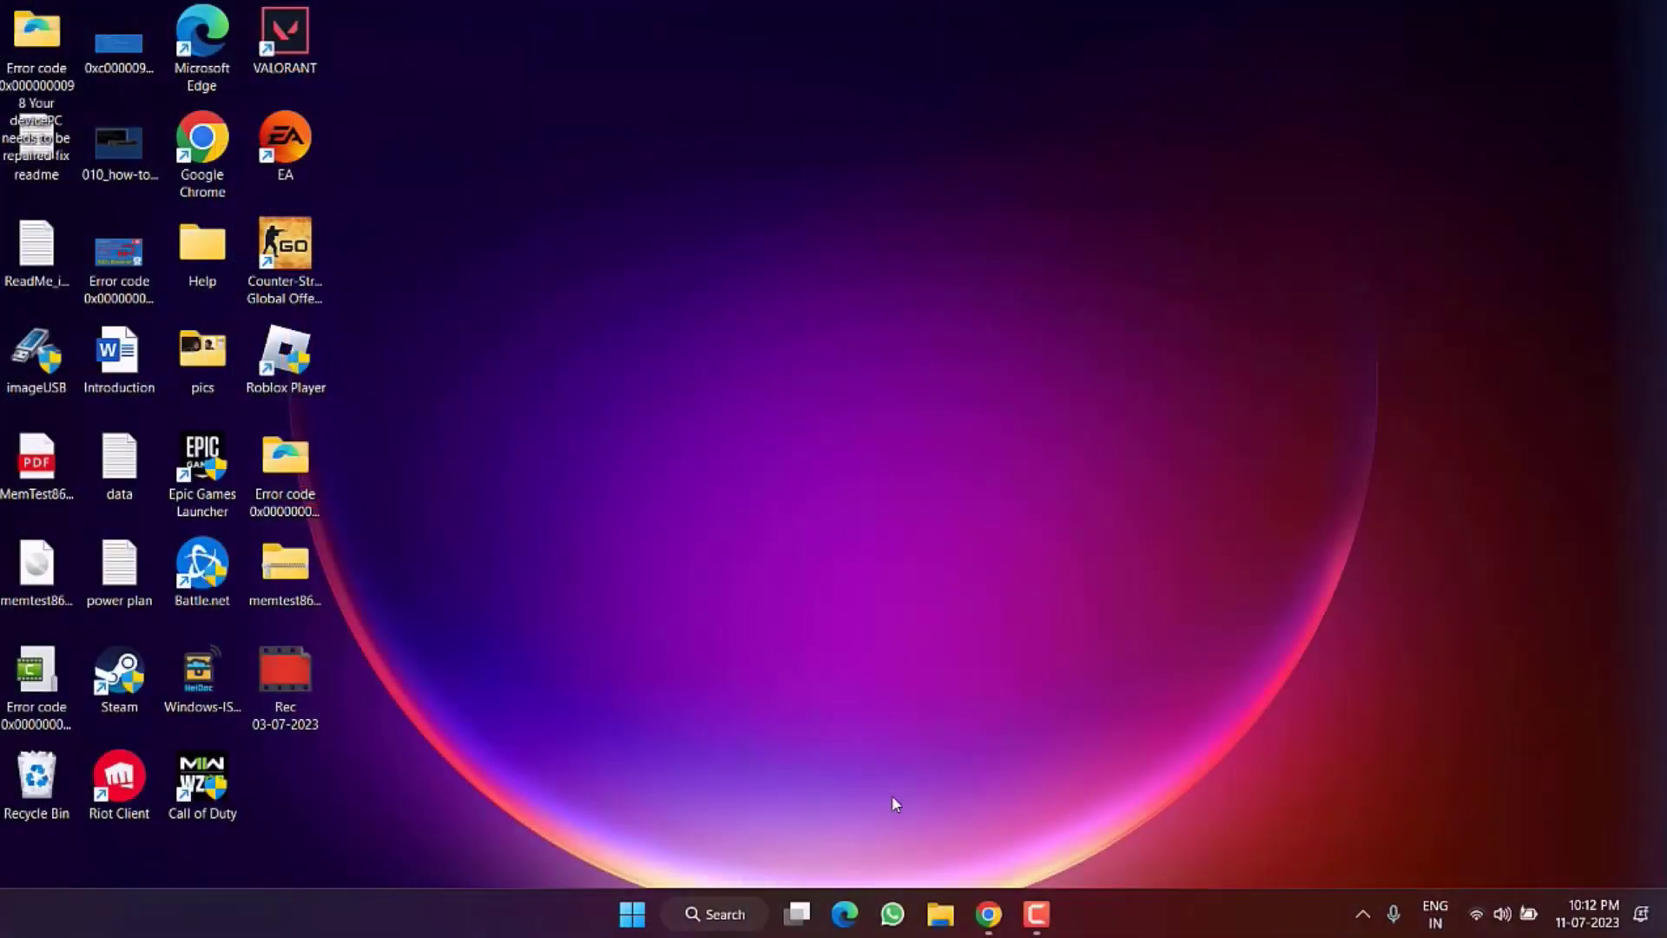
Step: Switch to Chrome and review the ISO contents and file details on the Hiren's BootCD PE download page
left_click(988, 914)
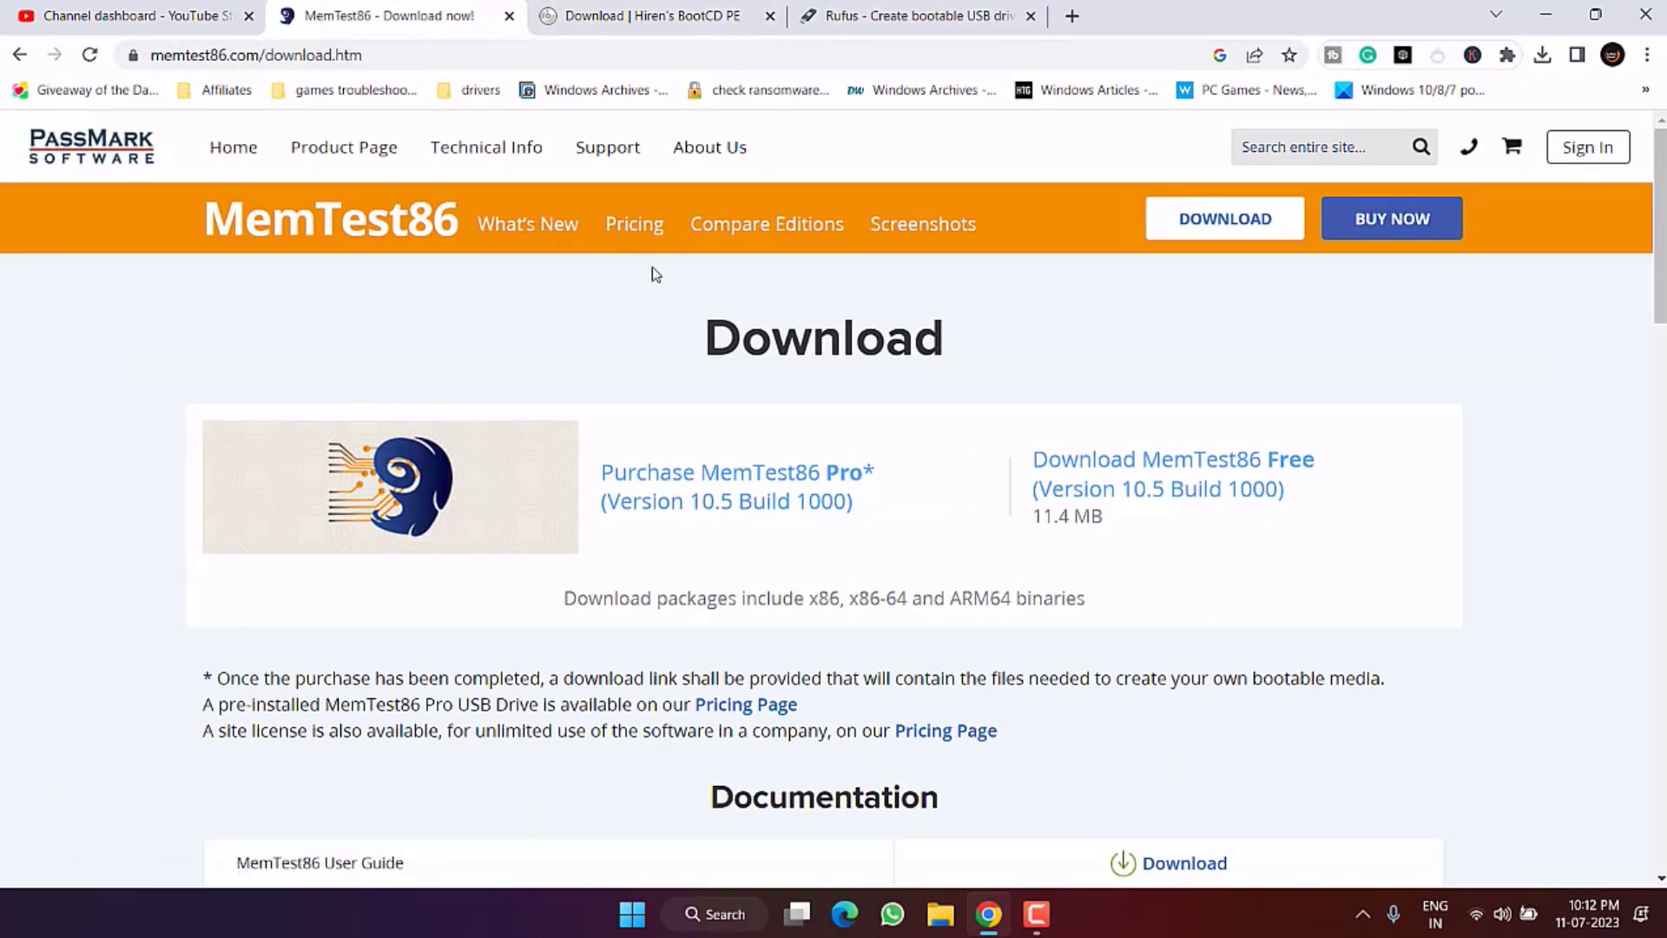
left_click(595, 12)
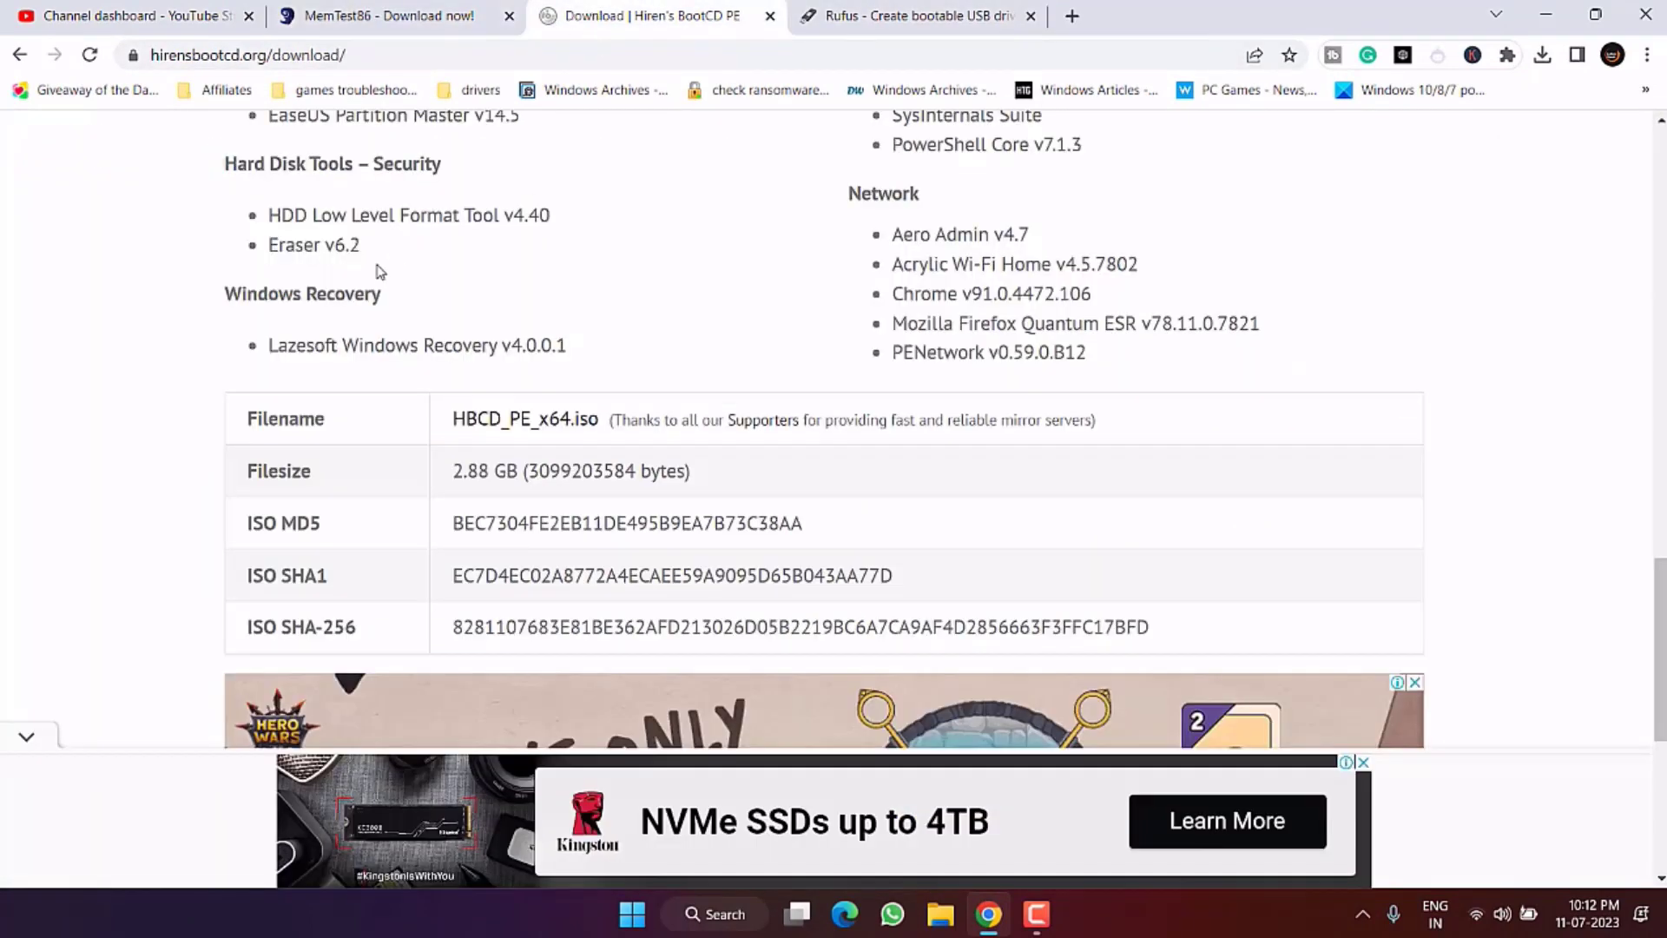
scroll(443, 348, "up", 5)
scroll(453, 360, "up", 7)
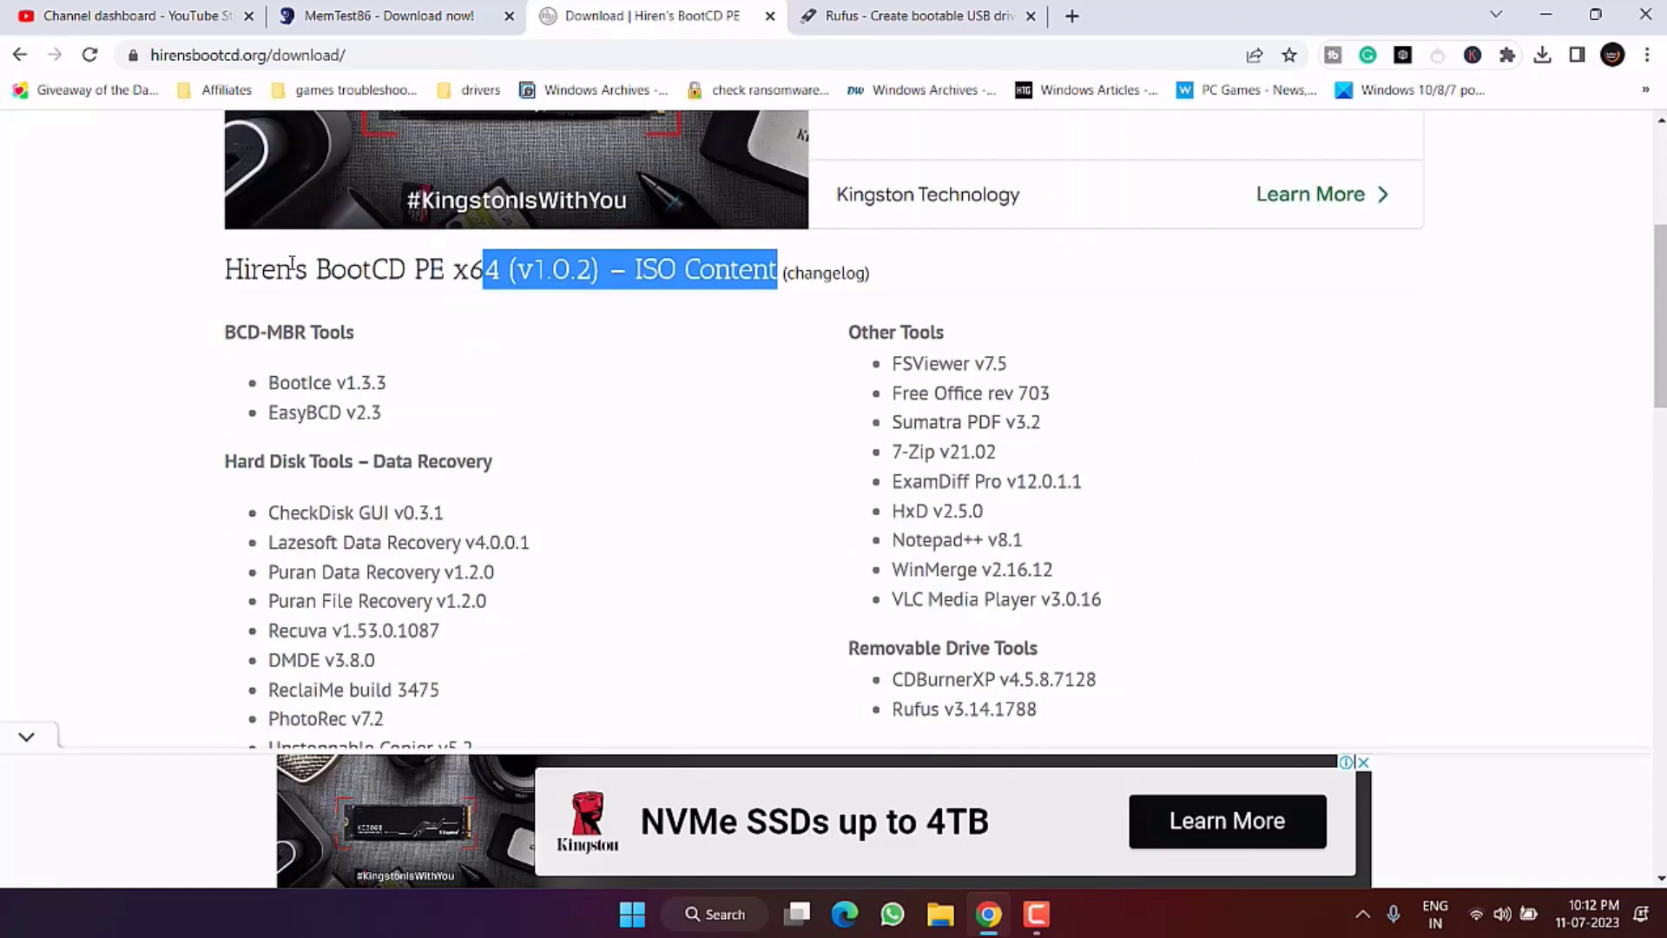
scroll(626, 335, "down", 12)
scroll(622, 330, "down", 7)
scroll(576, 287, "up", 2)
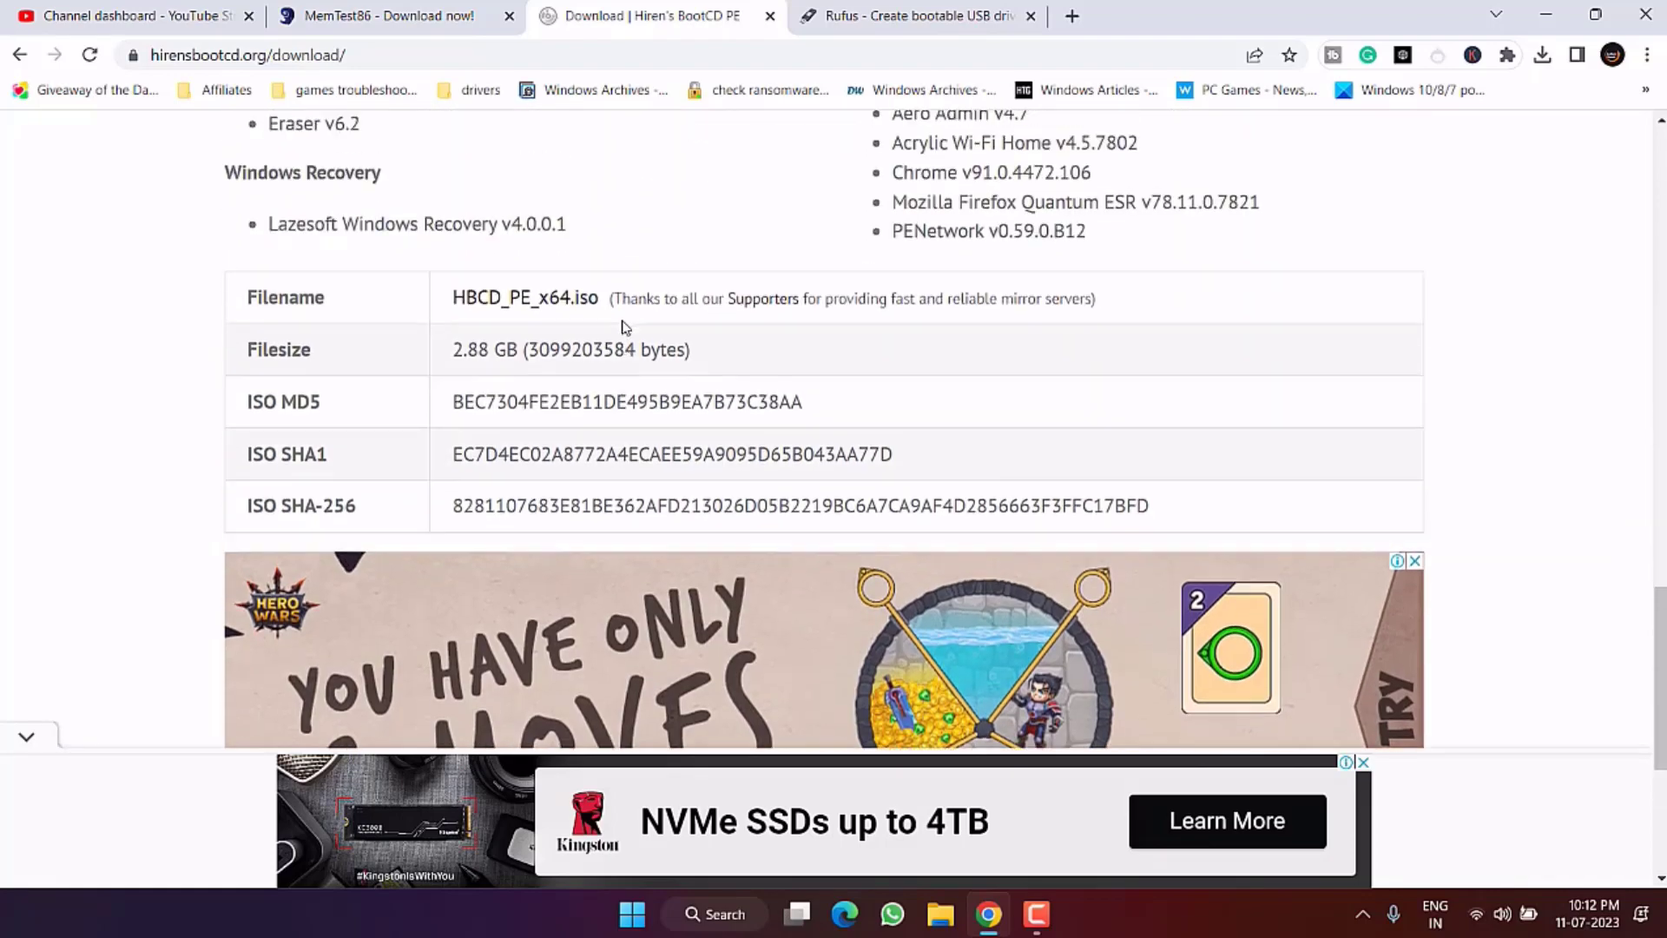
Step: Start the download of HBCD_PE_x64.iso, dismissing the ad, and cancel saving the file
left_click(527, 312)
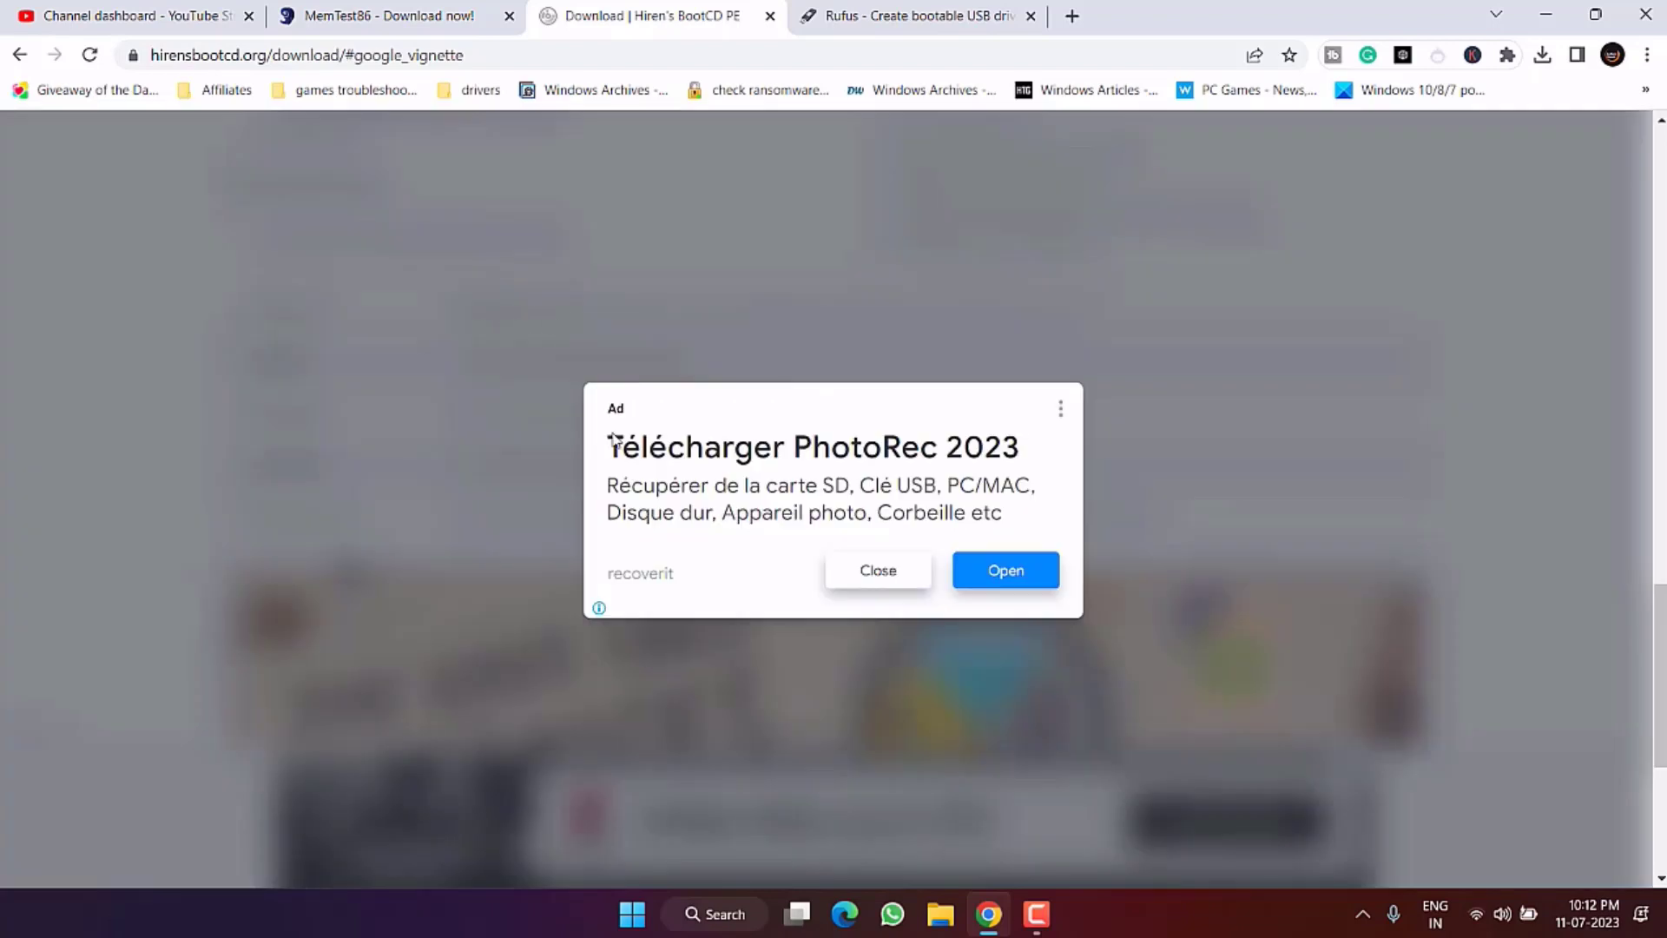
left_click(858, 570)
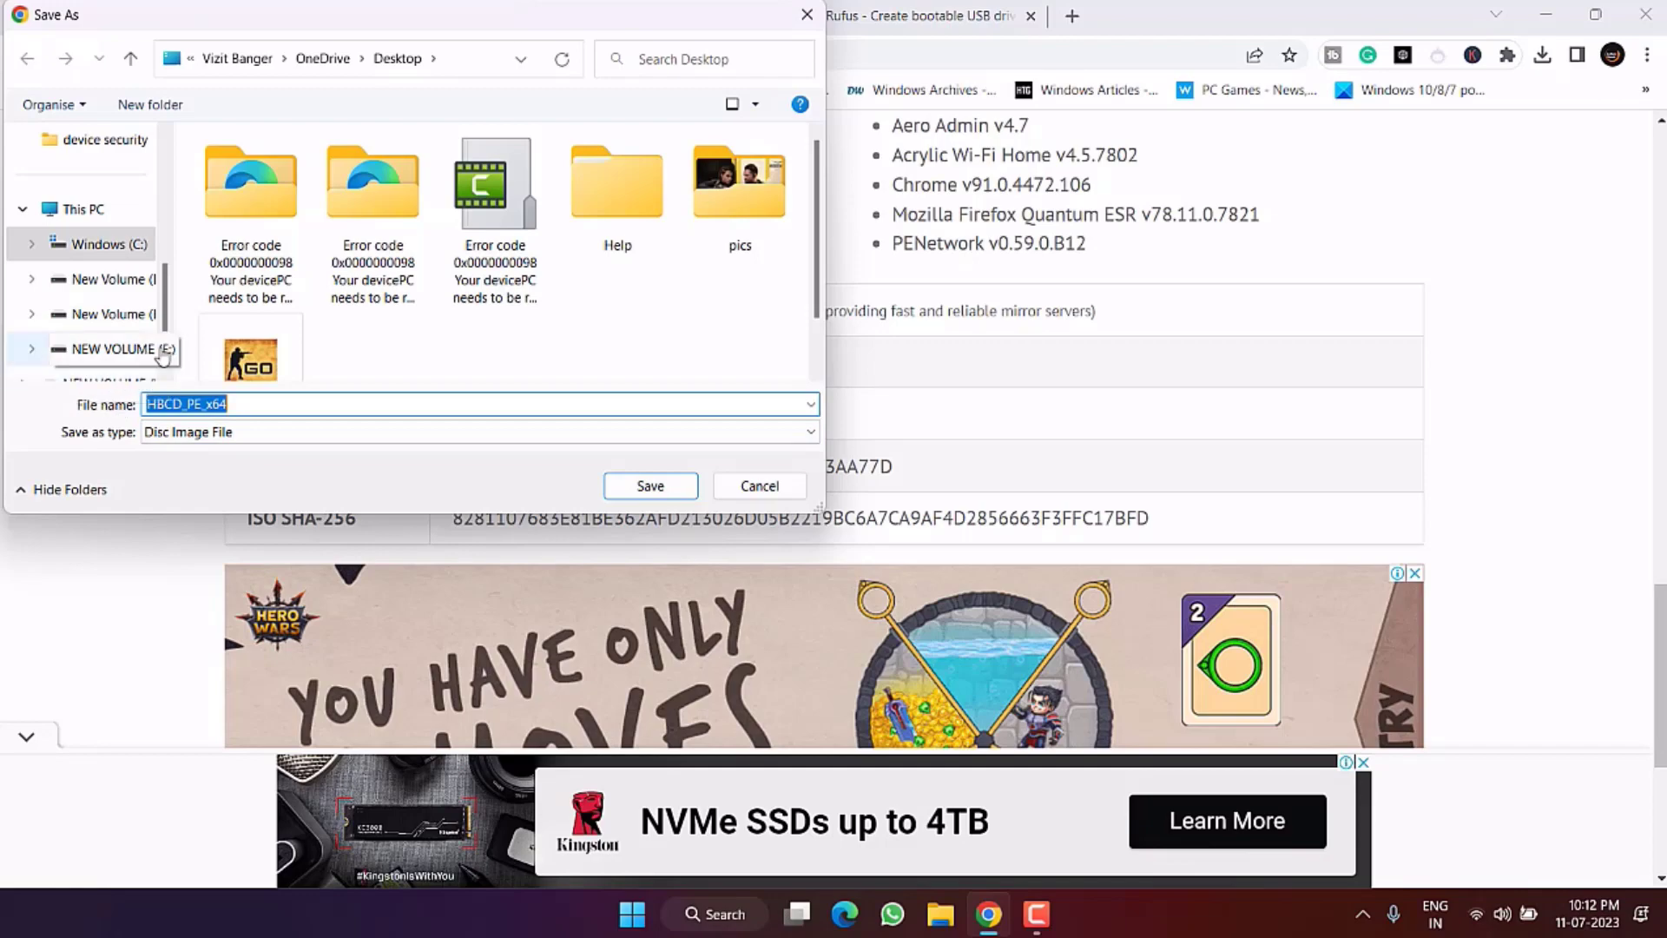
left_click(744, 490)
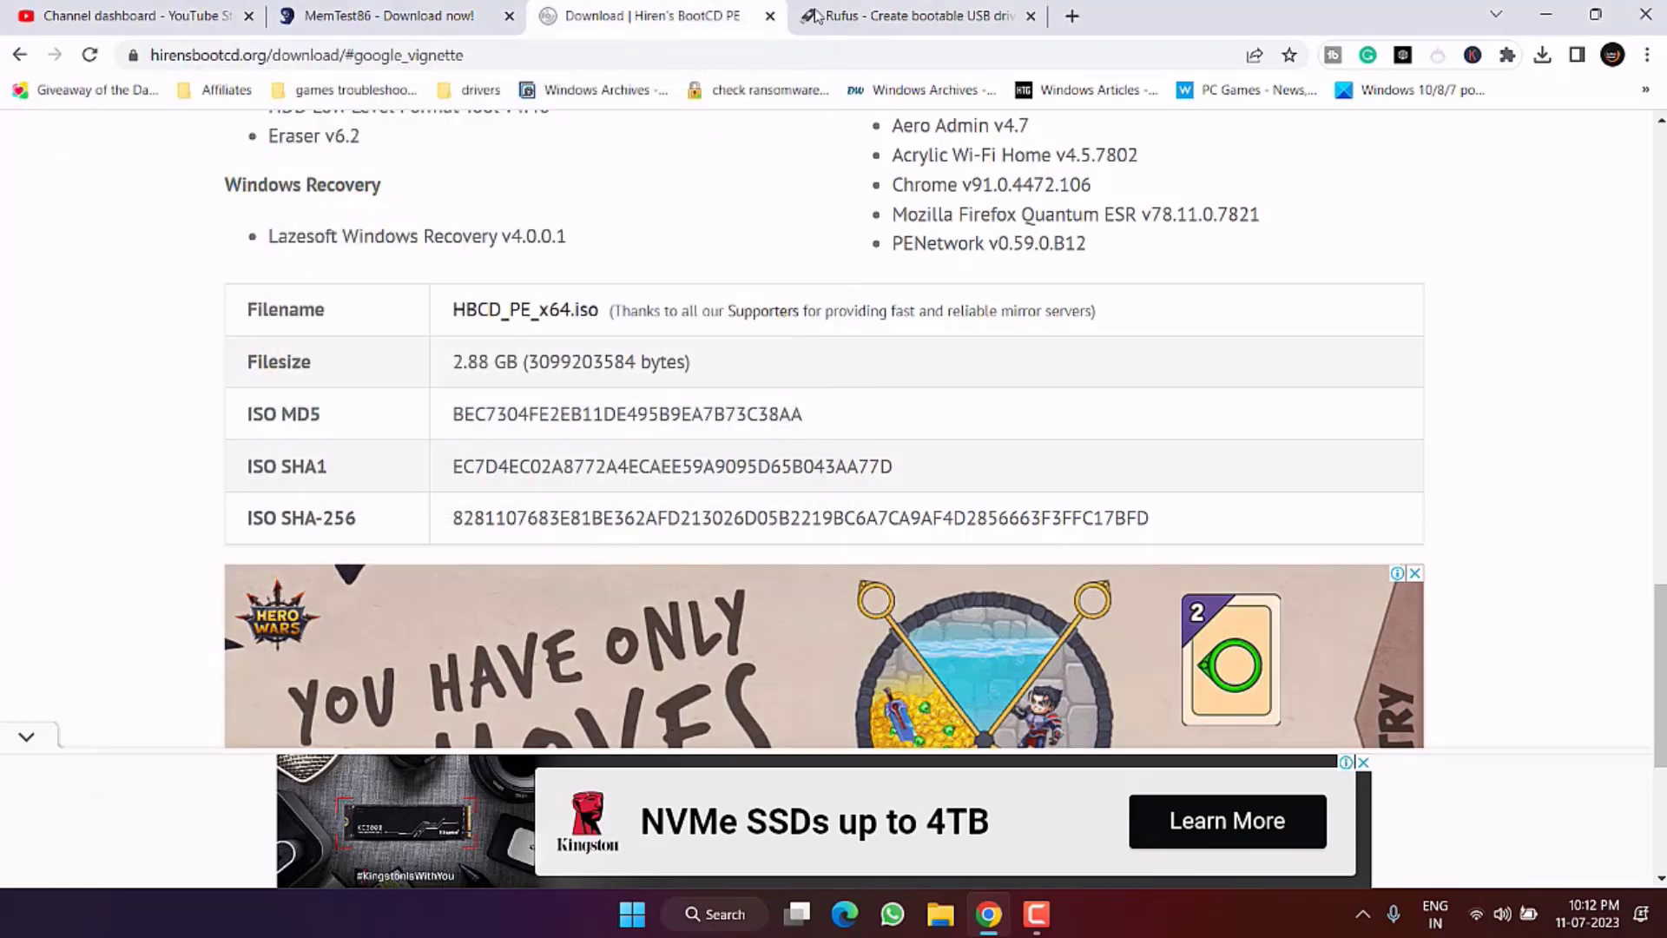
Step: Download the standard Windows x64 release rufus-4.1.exe from the Rufus website, dismissing the ad, and save it to the Desktop
left_click(859, 16)
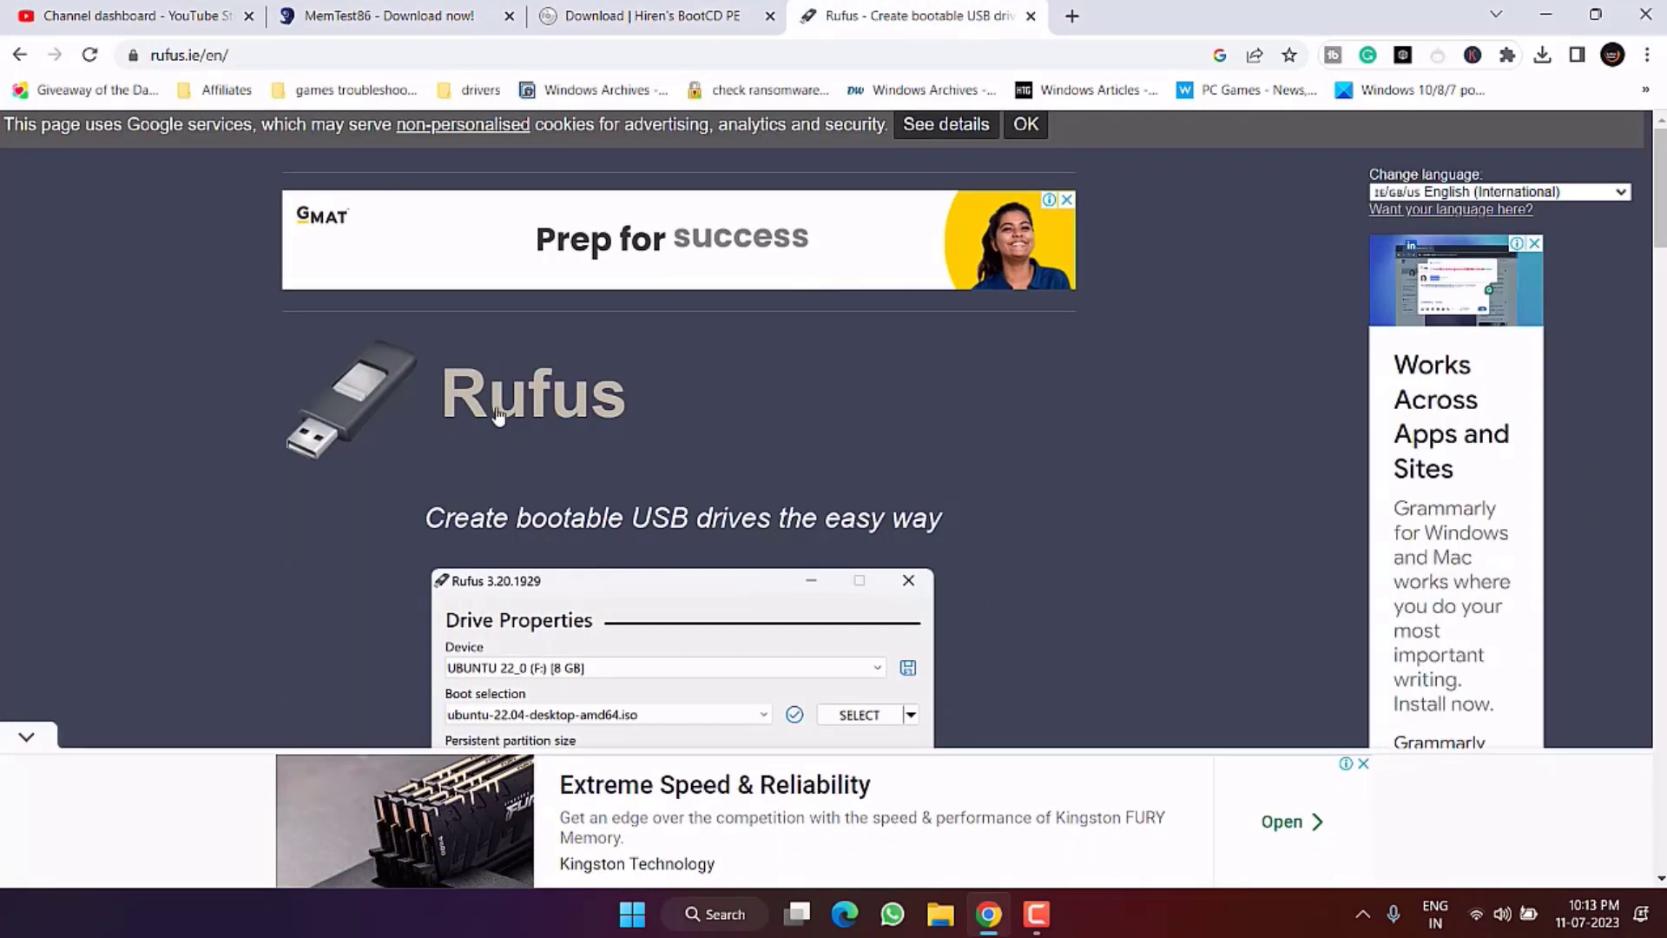
scroll(675, 504, "down", 5)
scroll(674, 501, "down", 5)
scroll(330, 446, "down", 2)
left_click(364, 446)
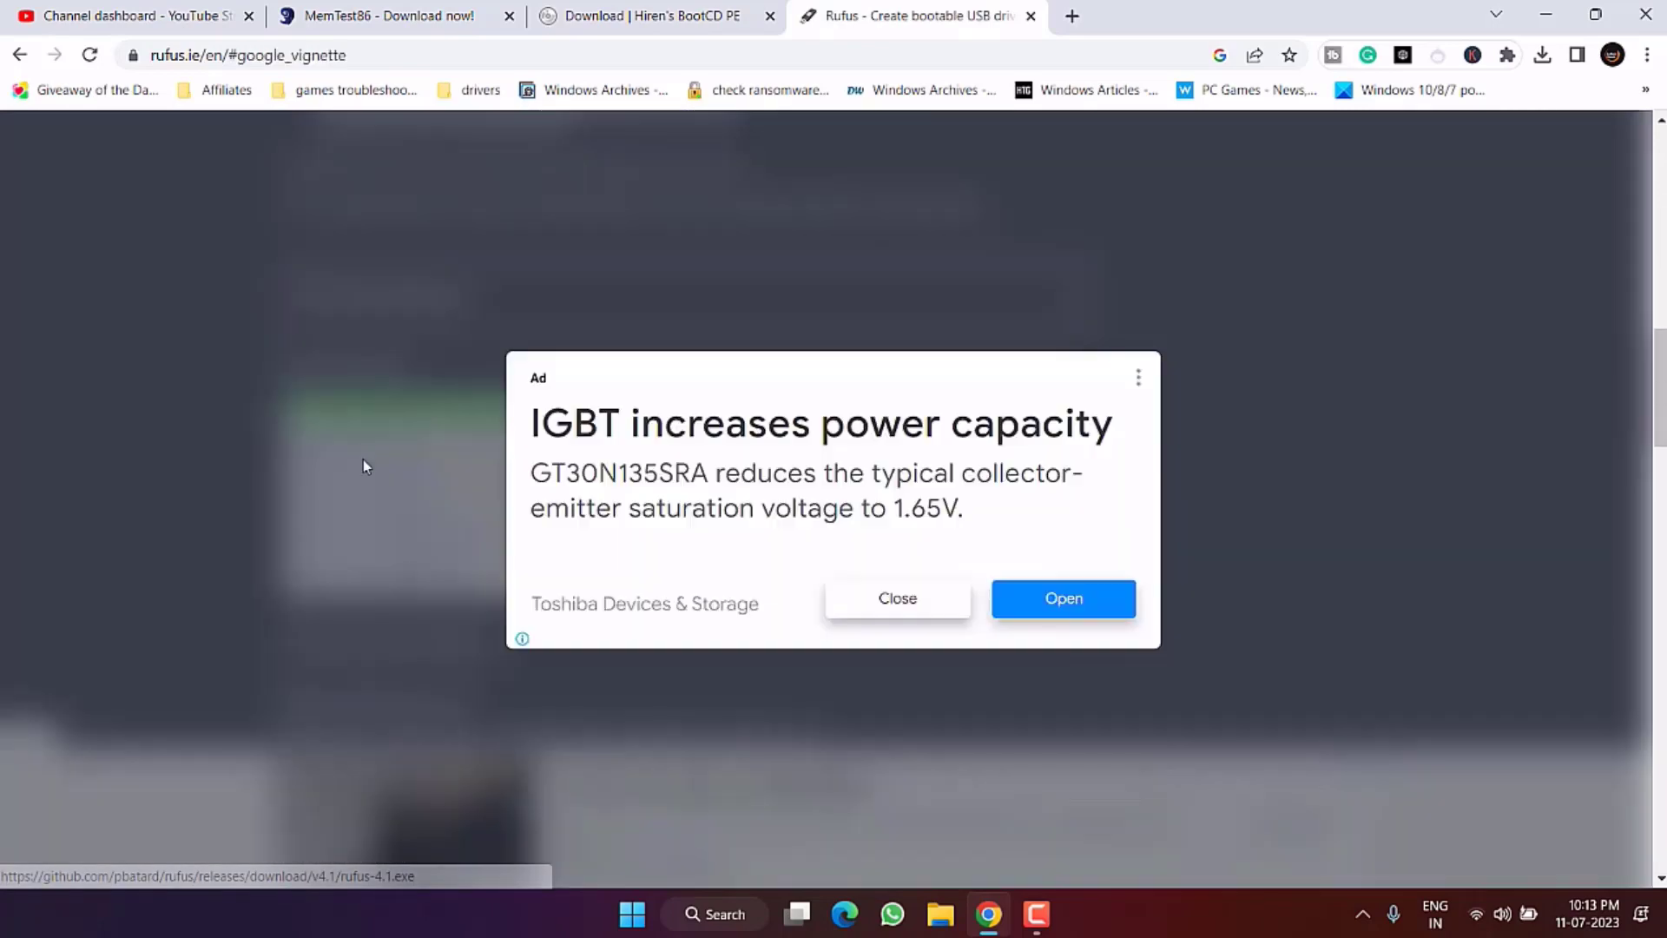
left_click(460, 455)
scroll(73, 259, "up", 3)
left_click(108, 217)
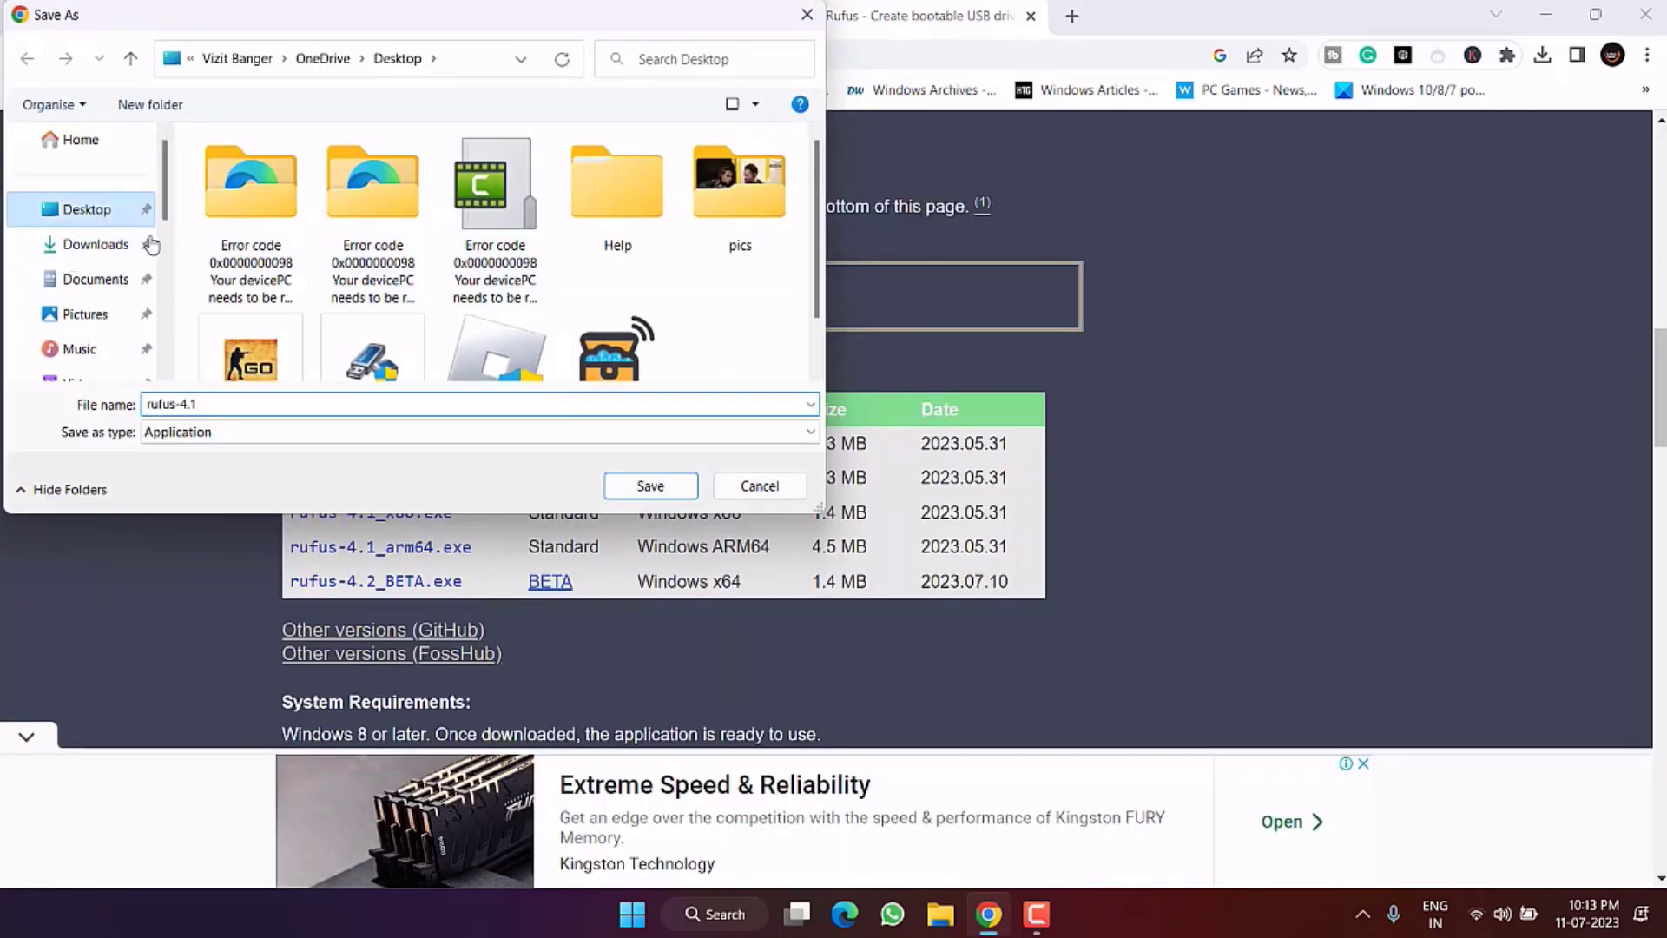
left_click(663, 486)
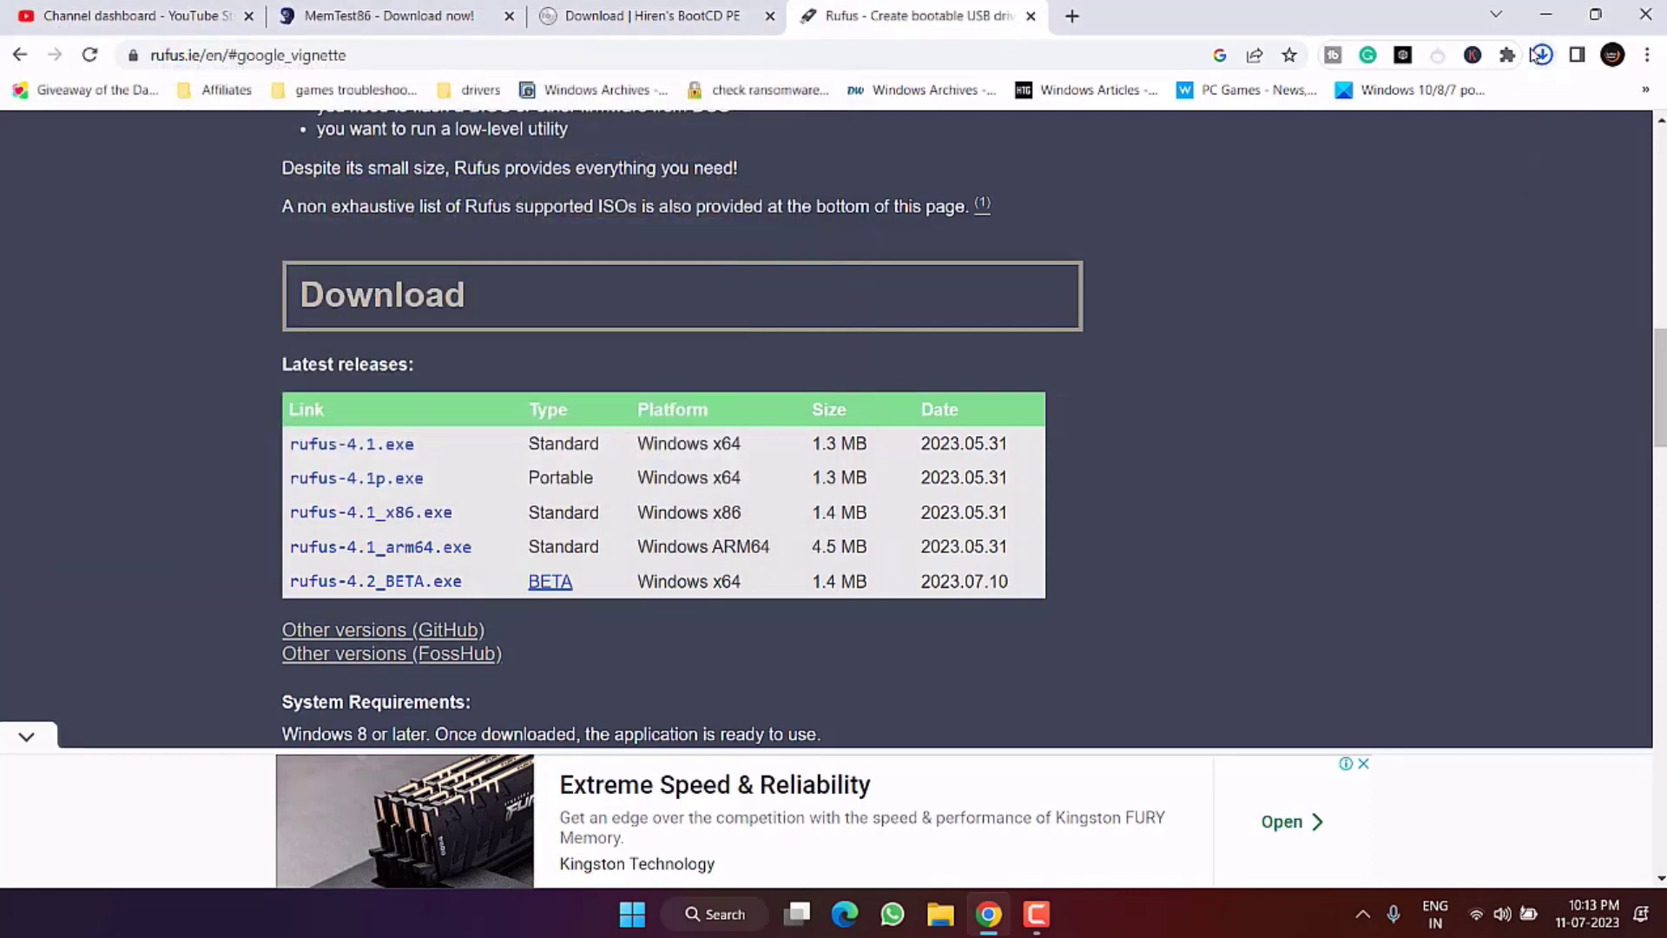
Step: Launch rufus-4.1 from the desktop, allow it to run, and choose NEW VOLUME (F:) [32 GB] as the target device
left_click(1545, 14)
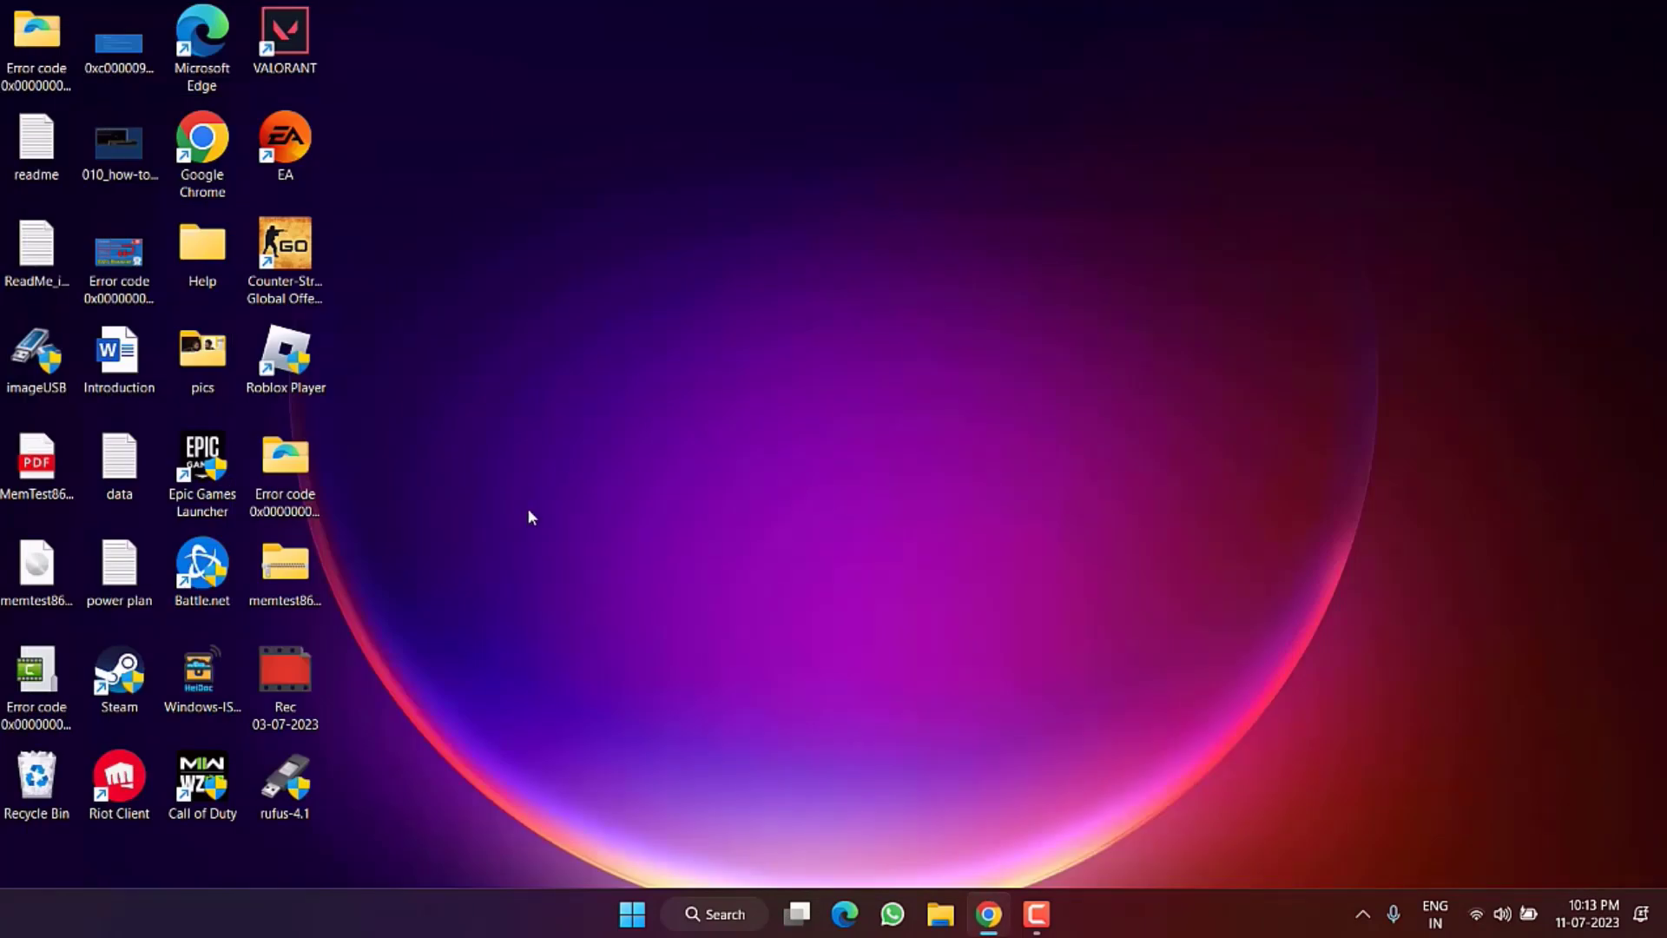
left_click(313, 795)
left_click(1003, 489)
left_click(858, 181)
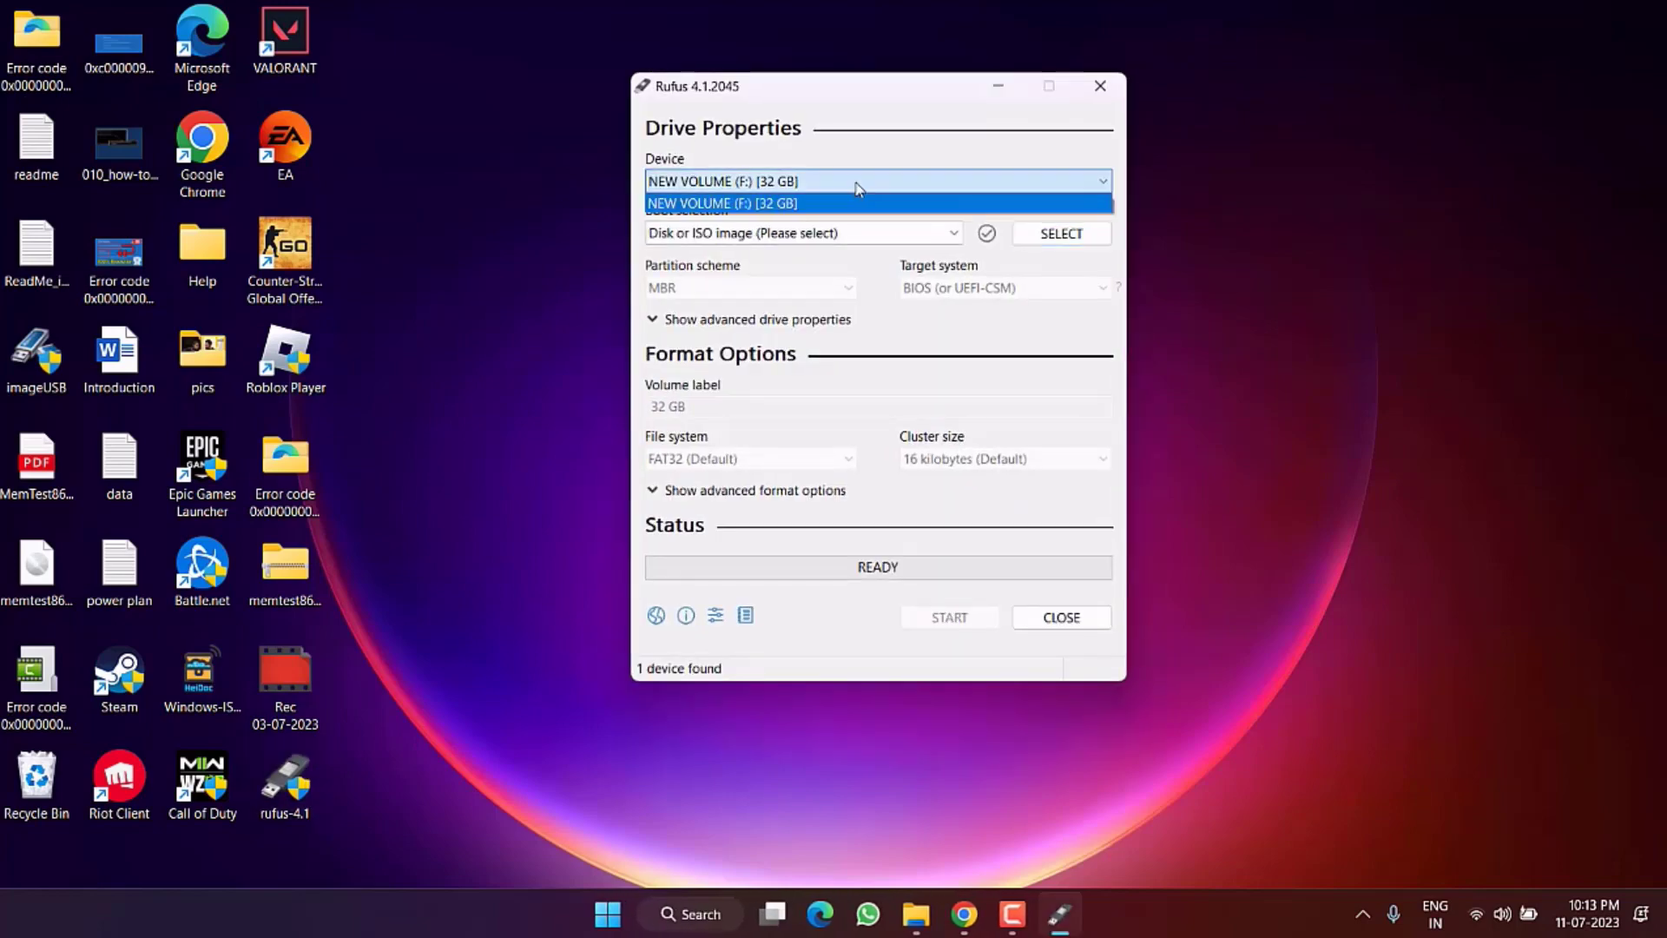
left_click(754, 204)
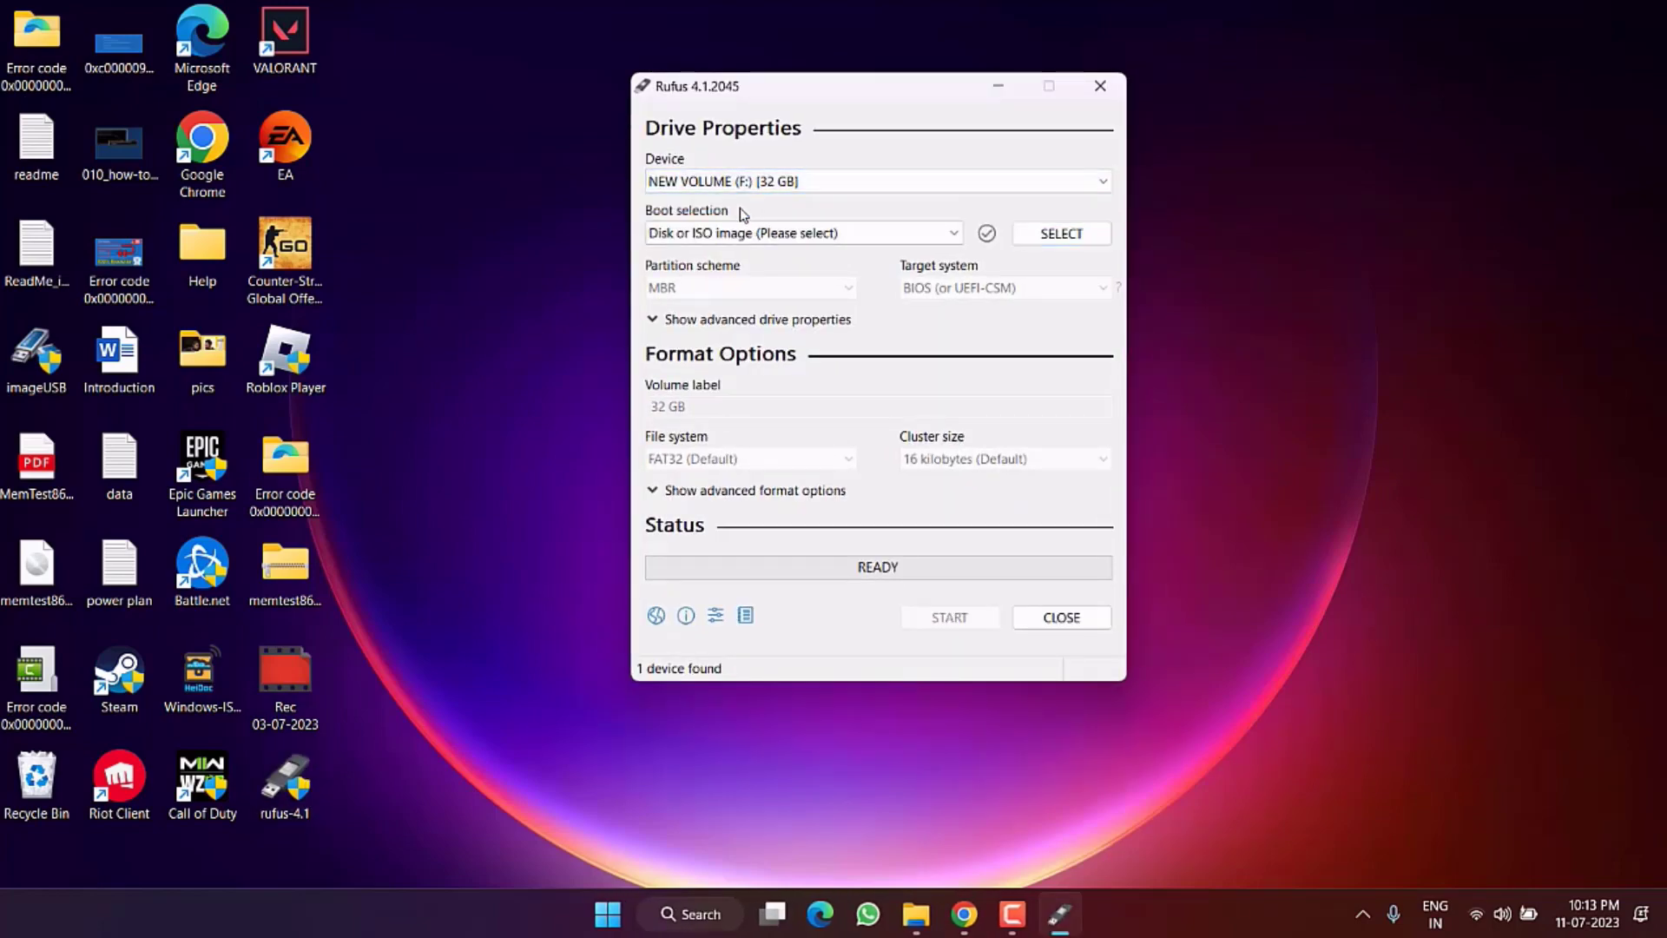
Step: Load the HBCD_PE_x64 ISO from the Windows folder on New Volume (D:) as the boot image
left_click(1058, 240)
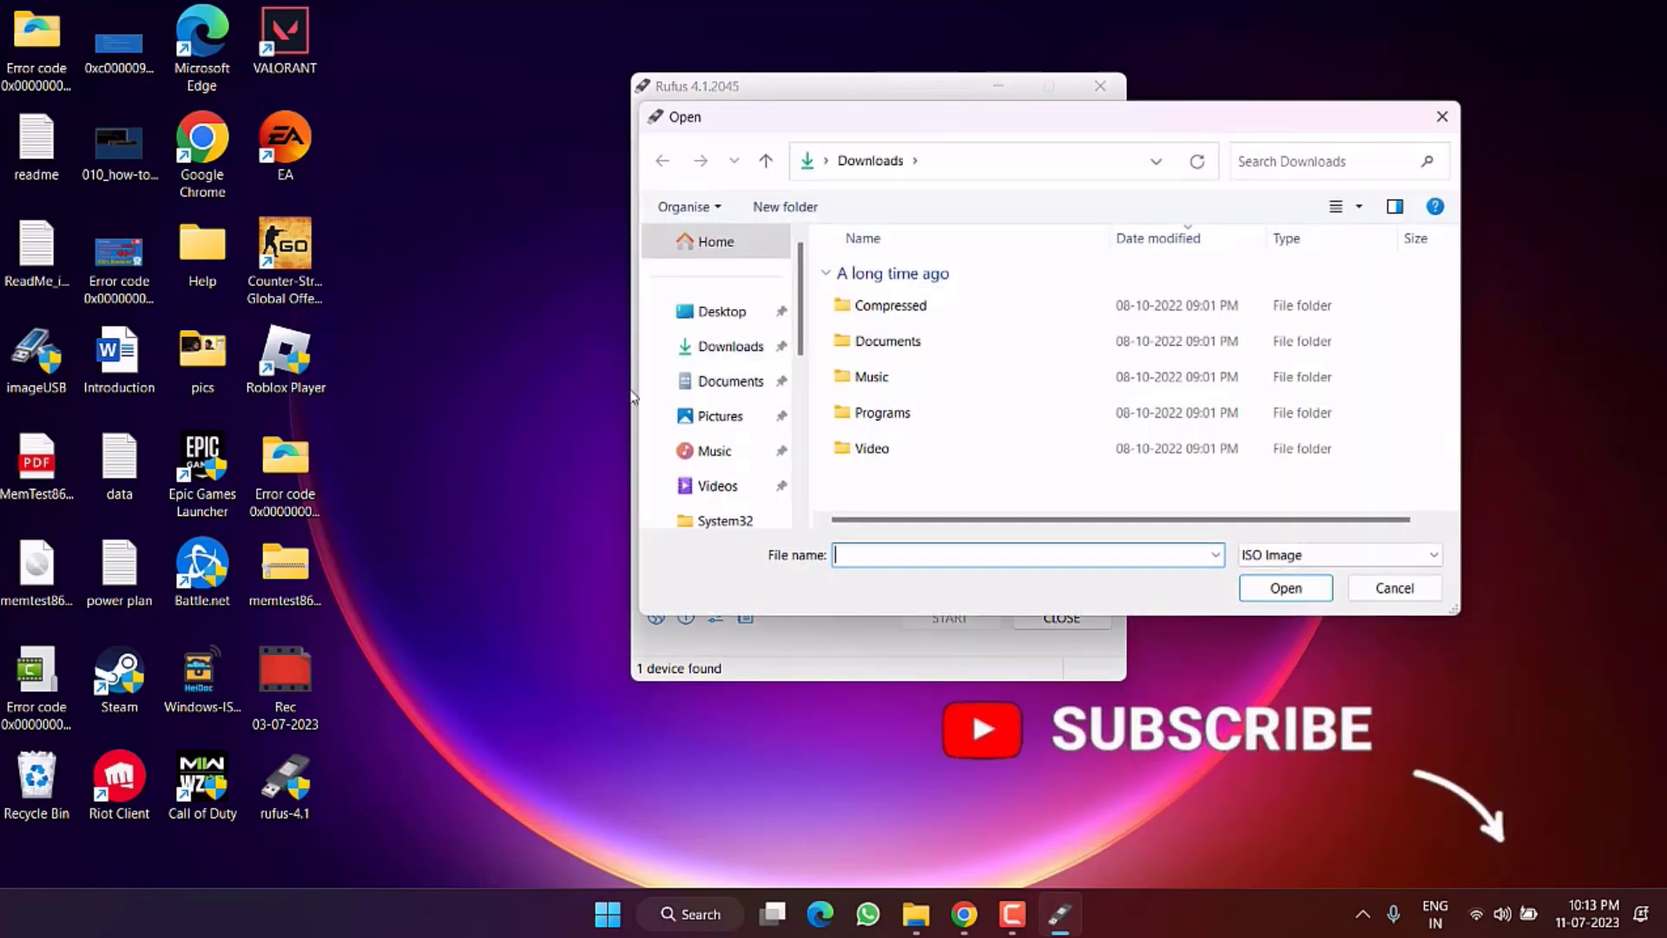
scroll(703, 421, "down", 3)
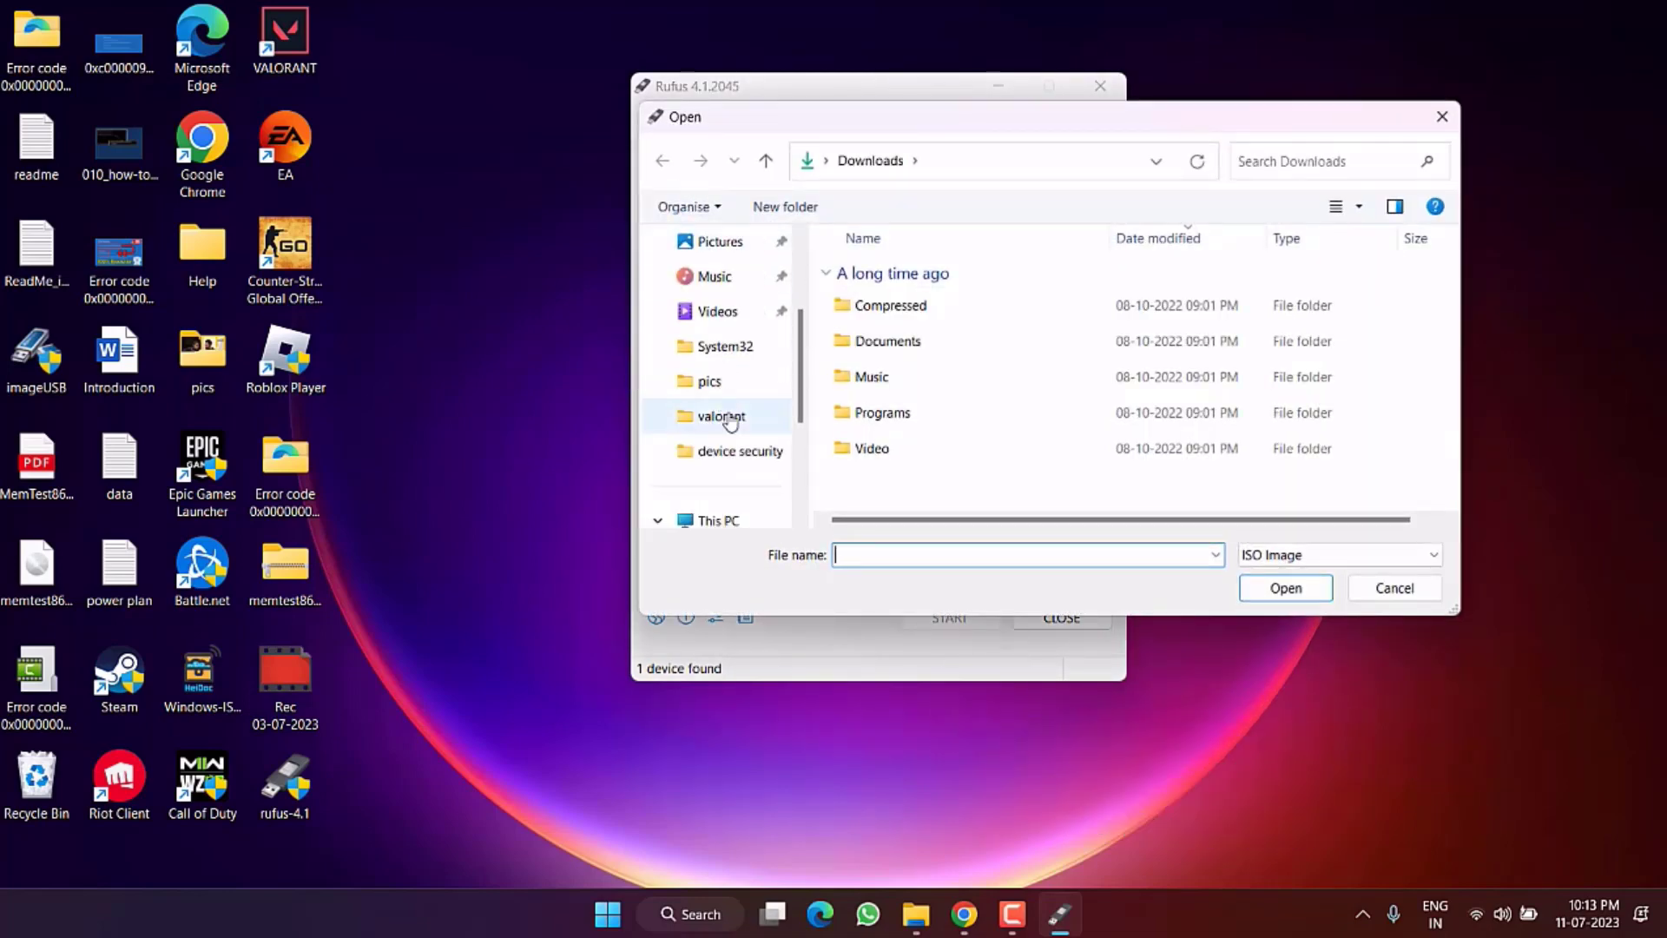
left_click(743, 486)
scroll(882, 348, "down", 10)
double_click(882, 281)
left_click(893, 347)
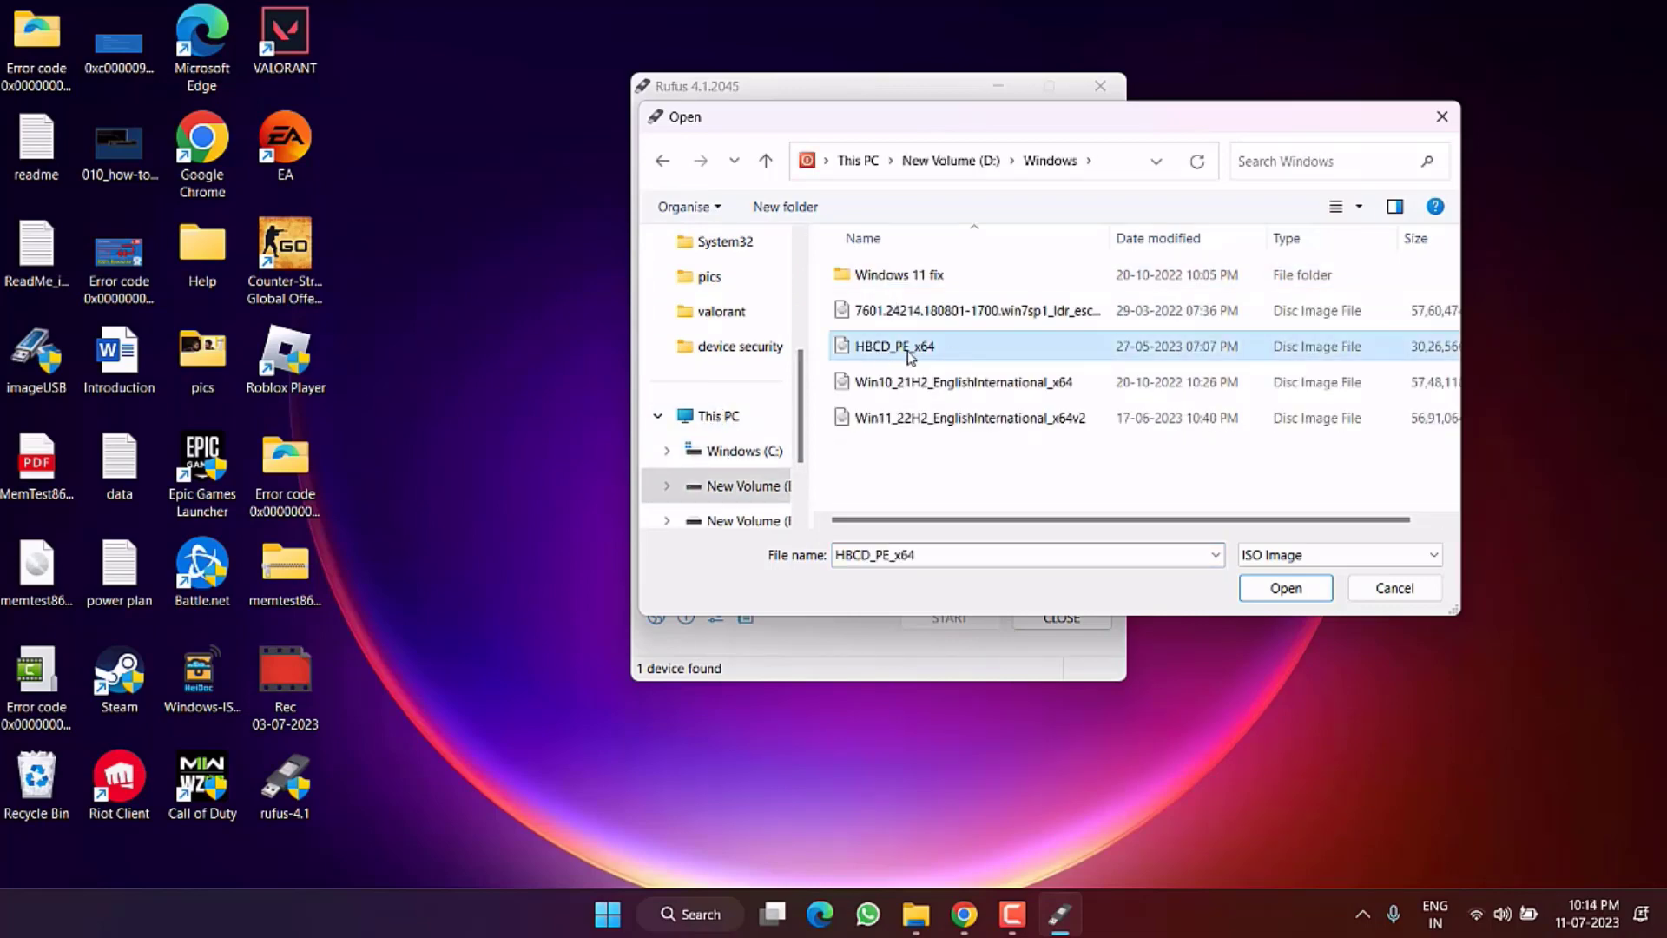
double_click(892, 352)
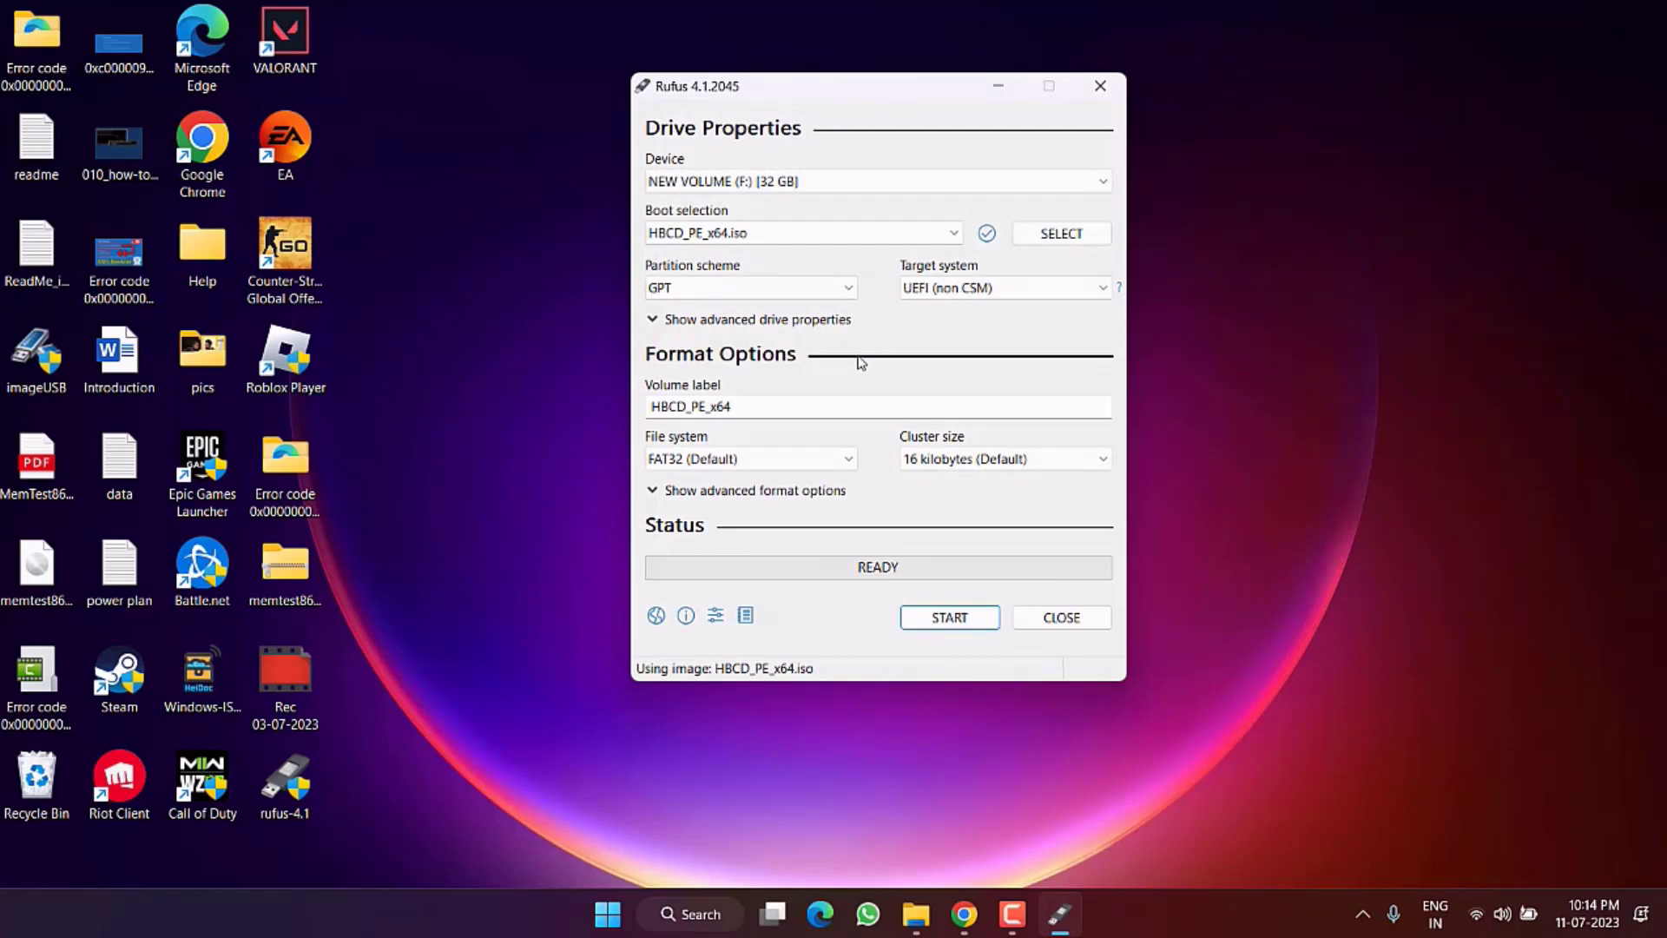
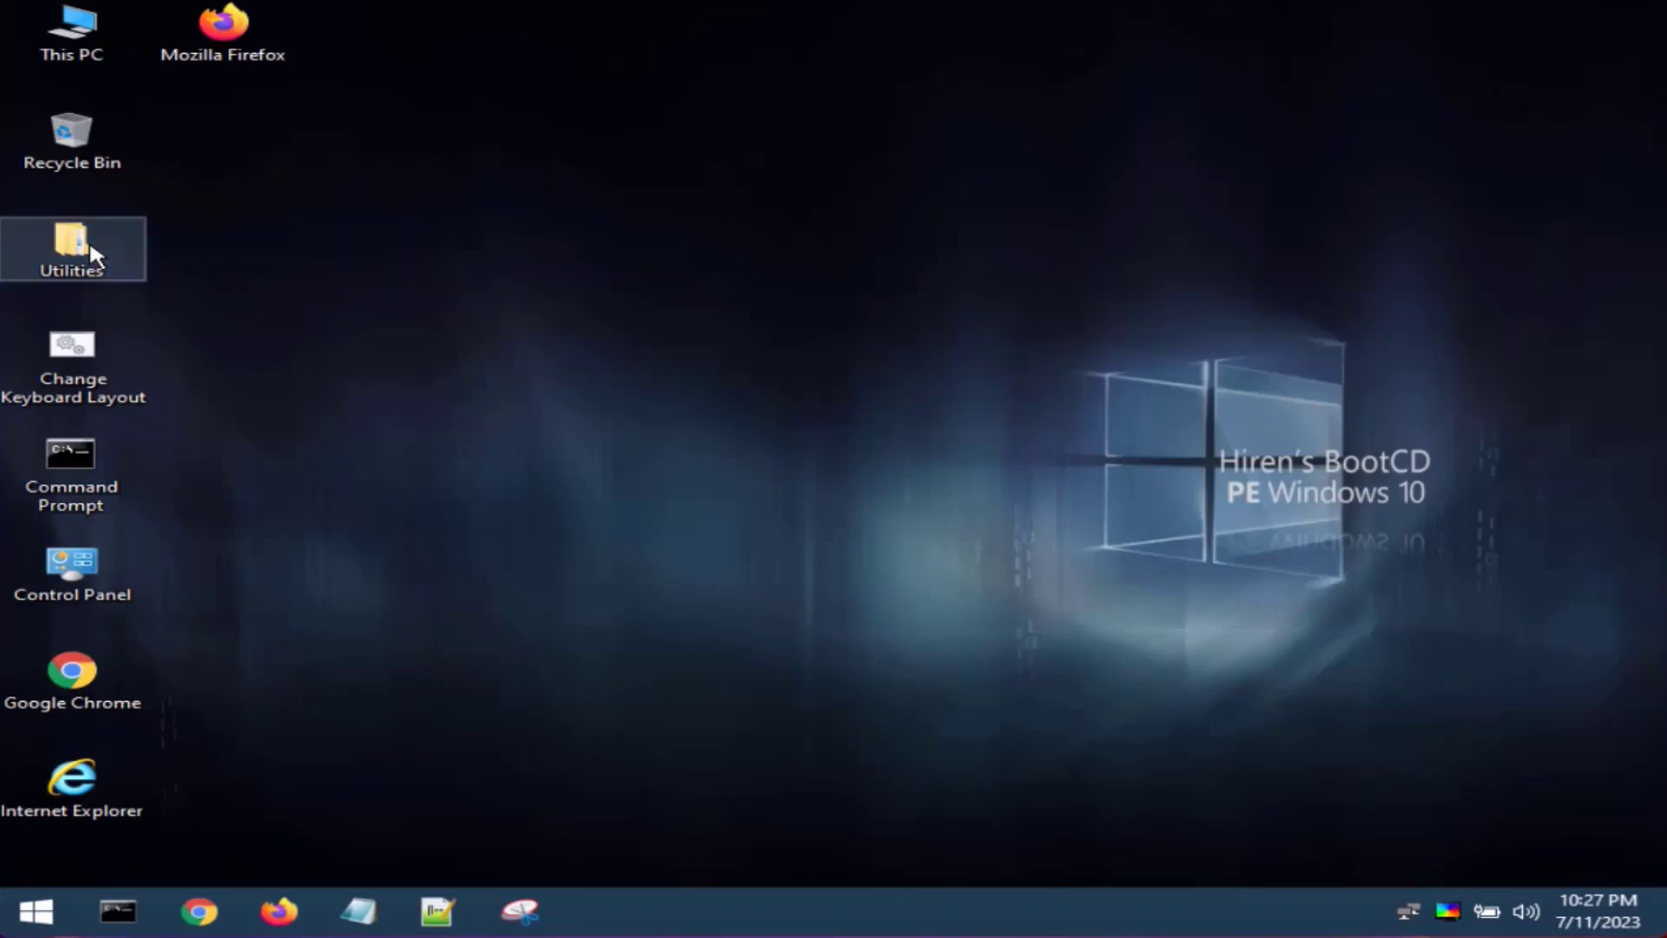
Step: On the Hiren's BootCD PE desktop, start Lazesoft Windows Recovery from the Windows Recovery utilities and accept the Microsoft Windows 10 x64 installation
double_click(91, 249)
left_click(627, 707)
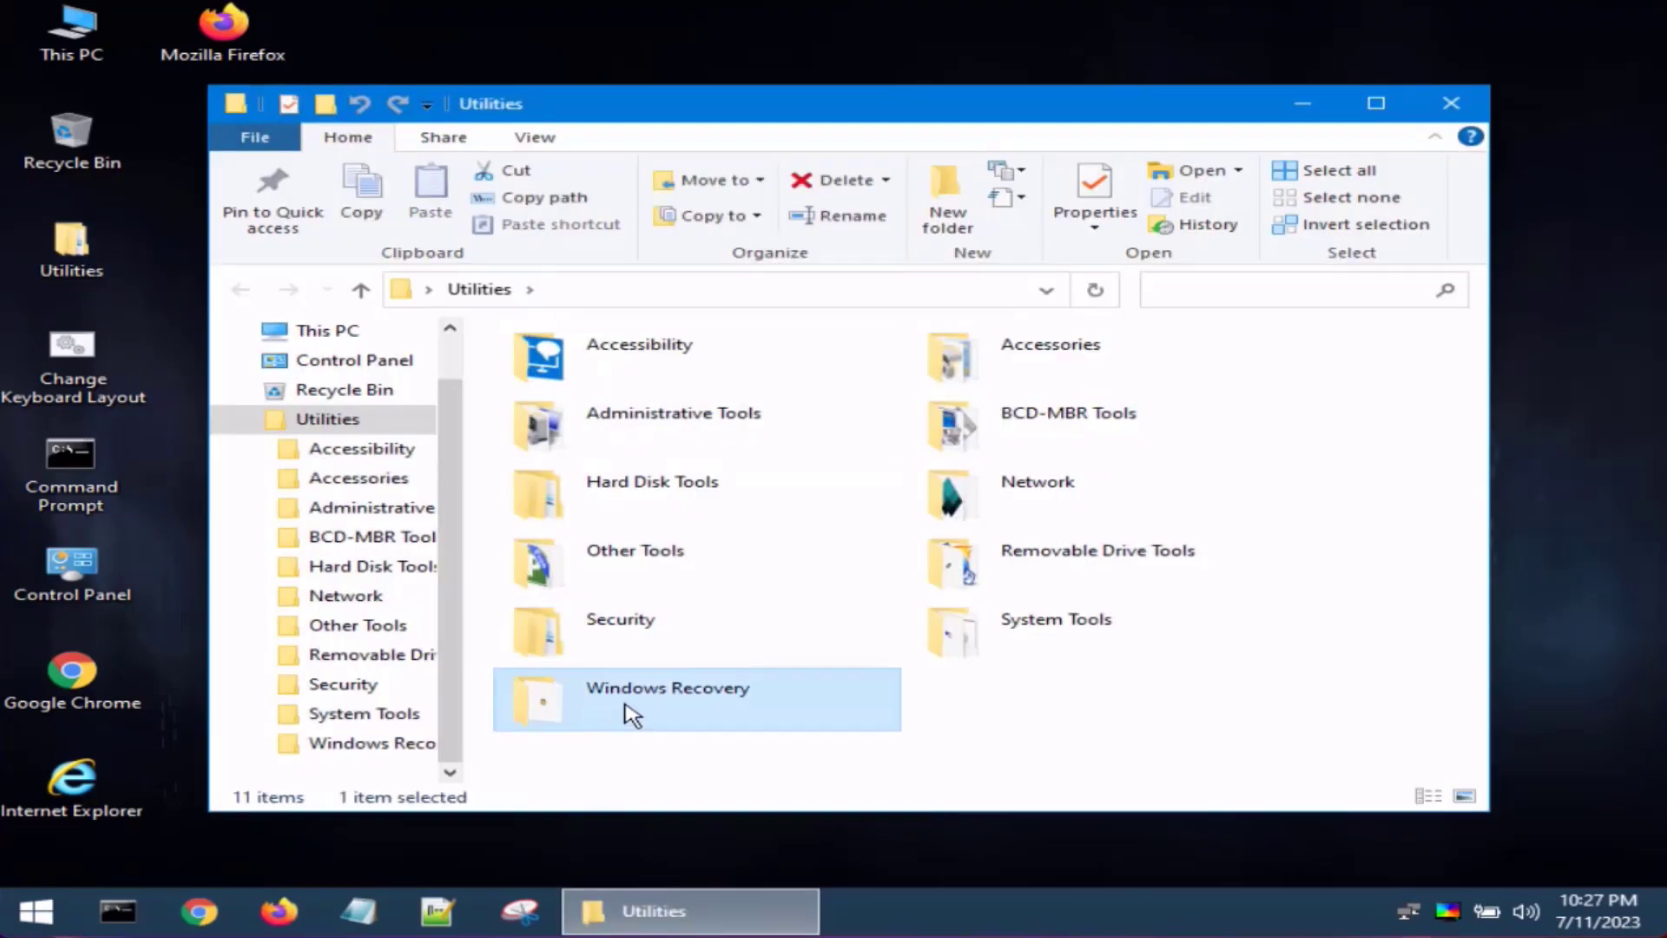
double_click(687, 708)
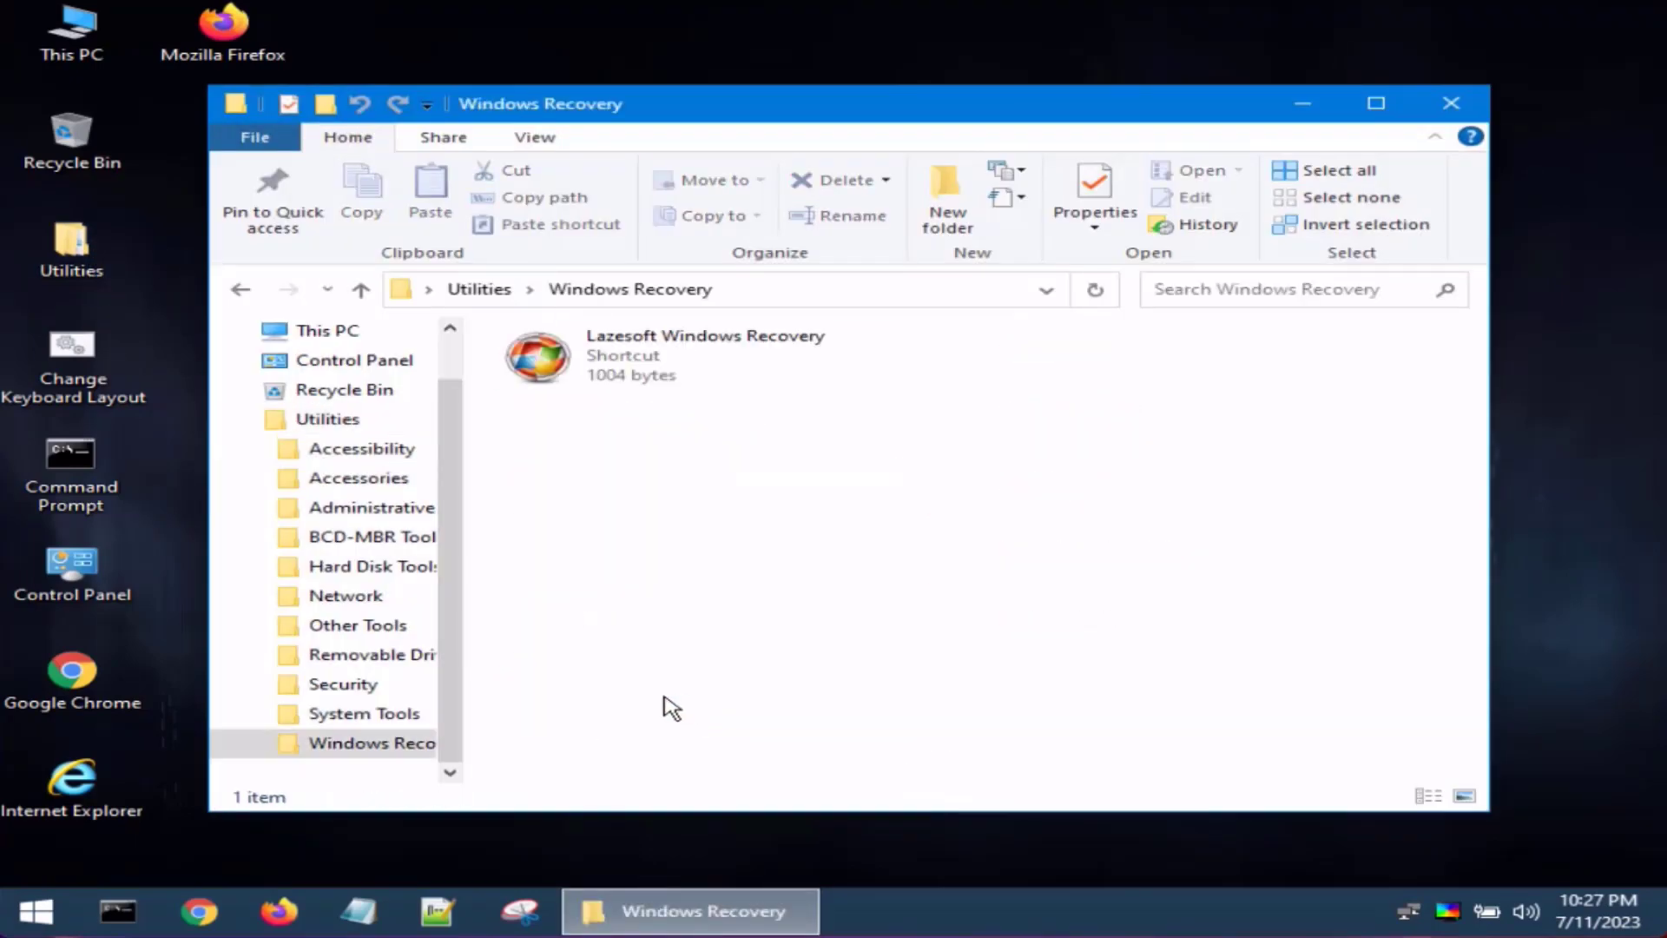
left_click(636, 382)
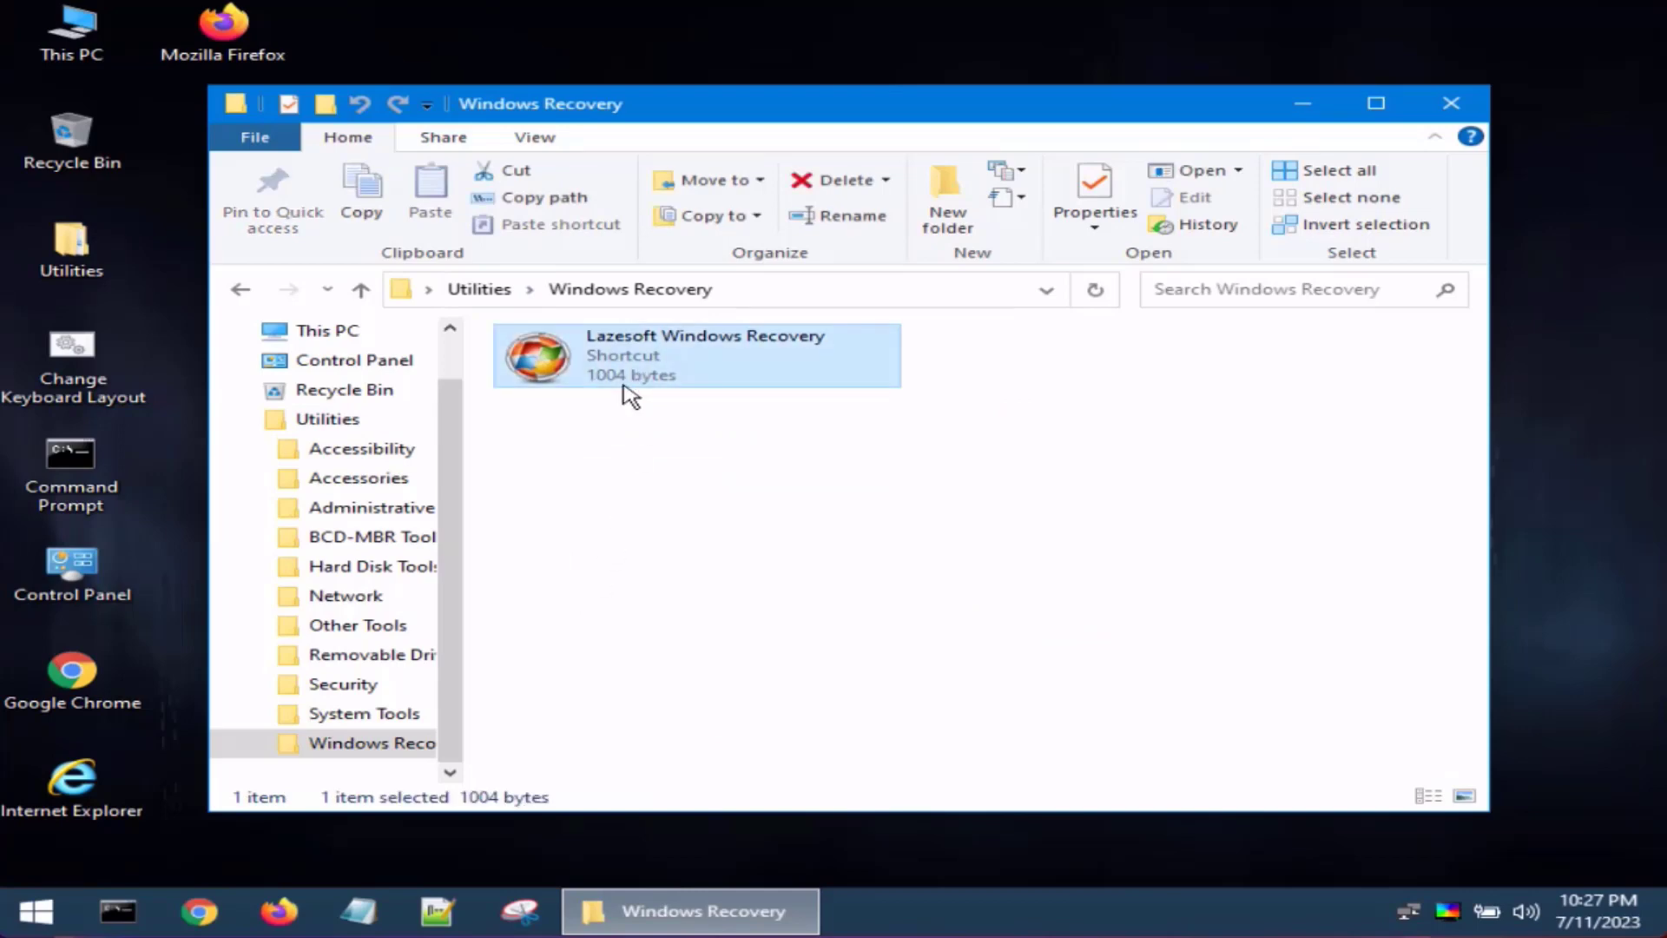
double_click(657, 351)
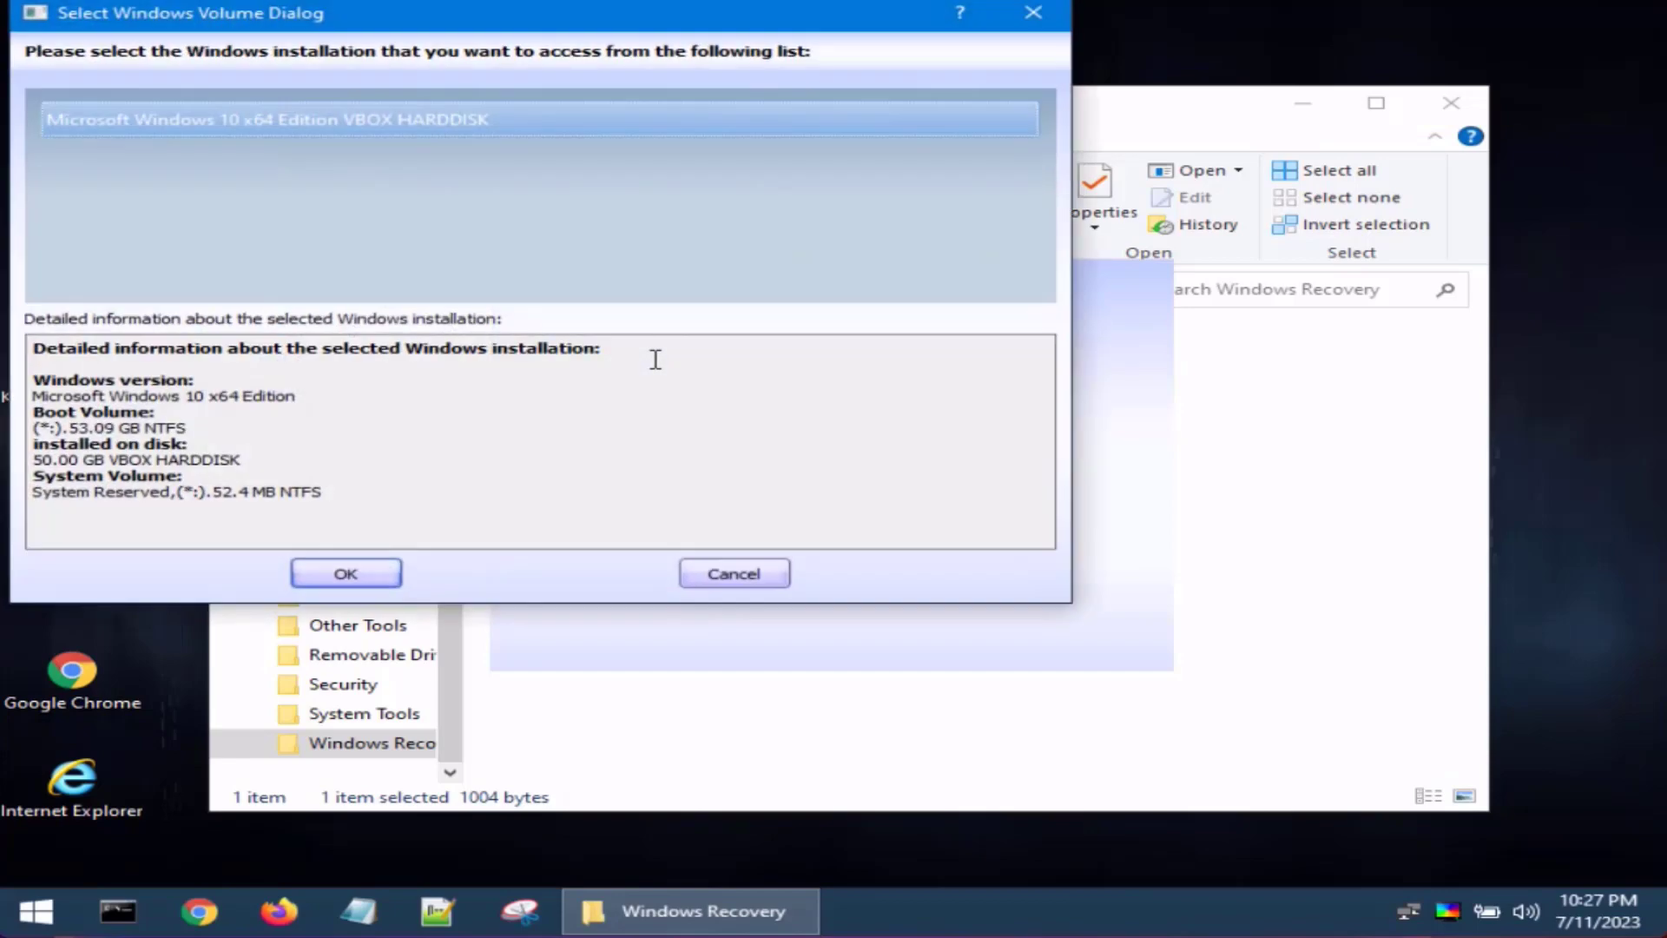
left_click(351, 575)
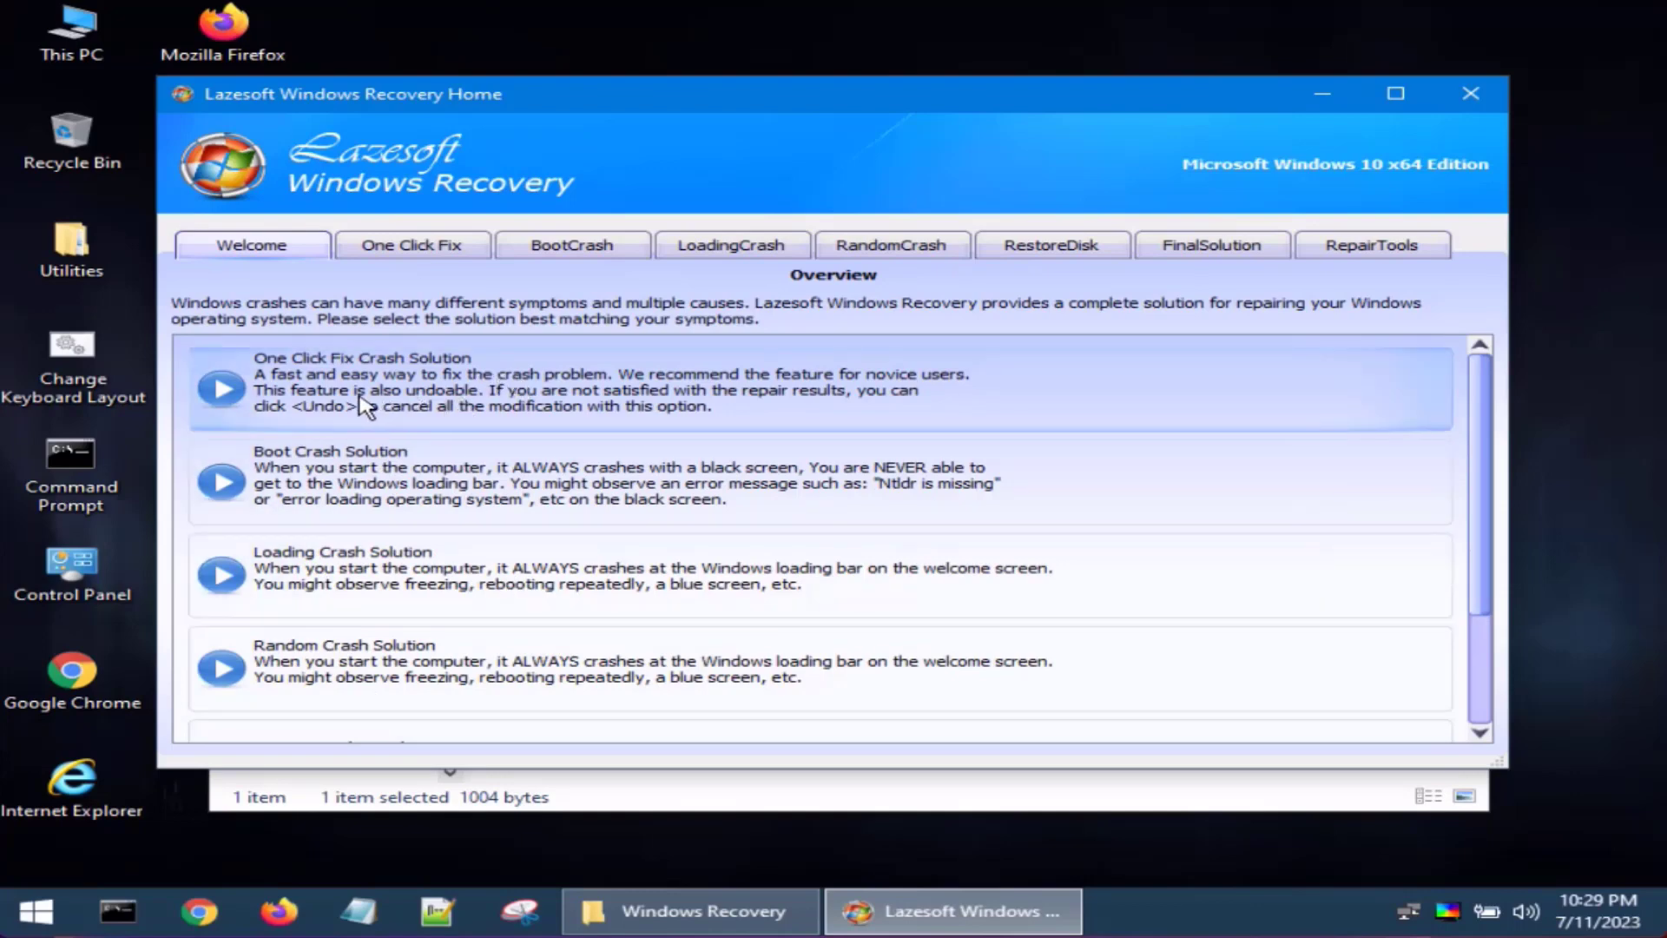
Step: Run the One Click Fix crash solution on the Windows installation and finish the wizard
left_click(487, 397)
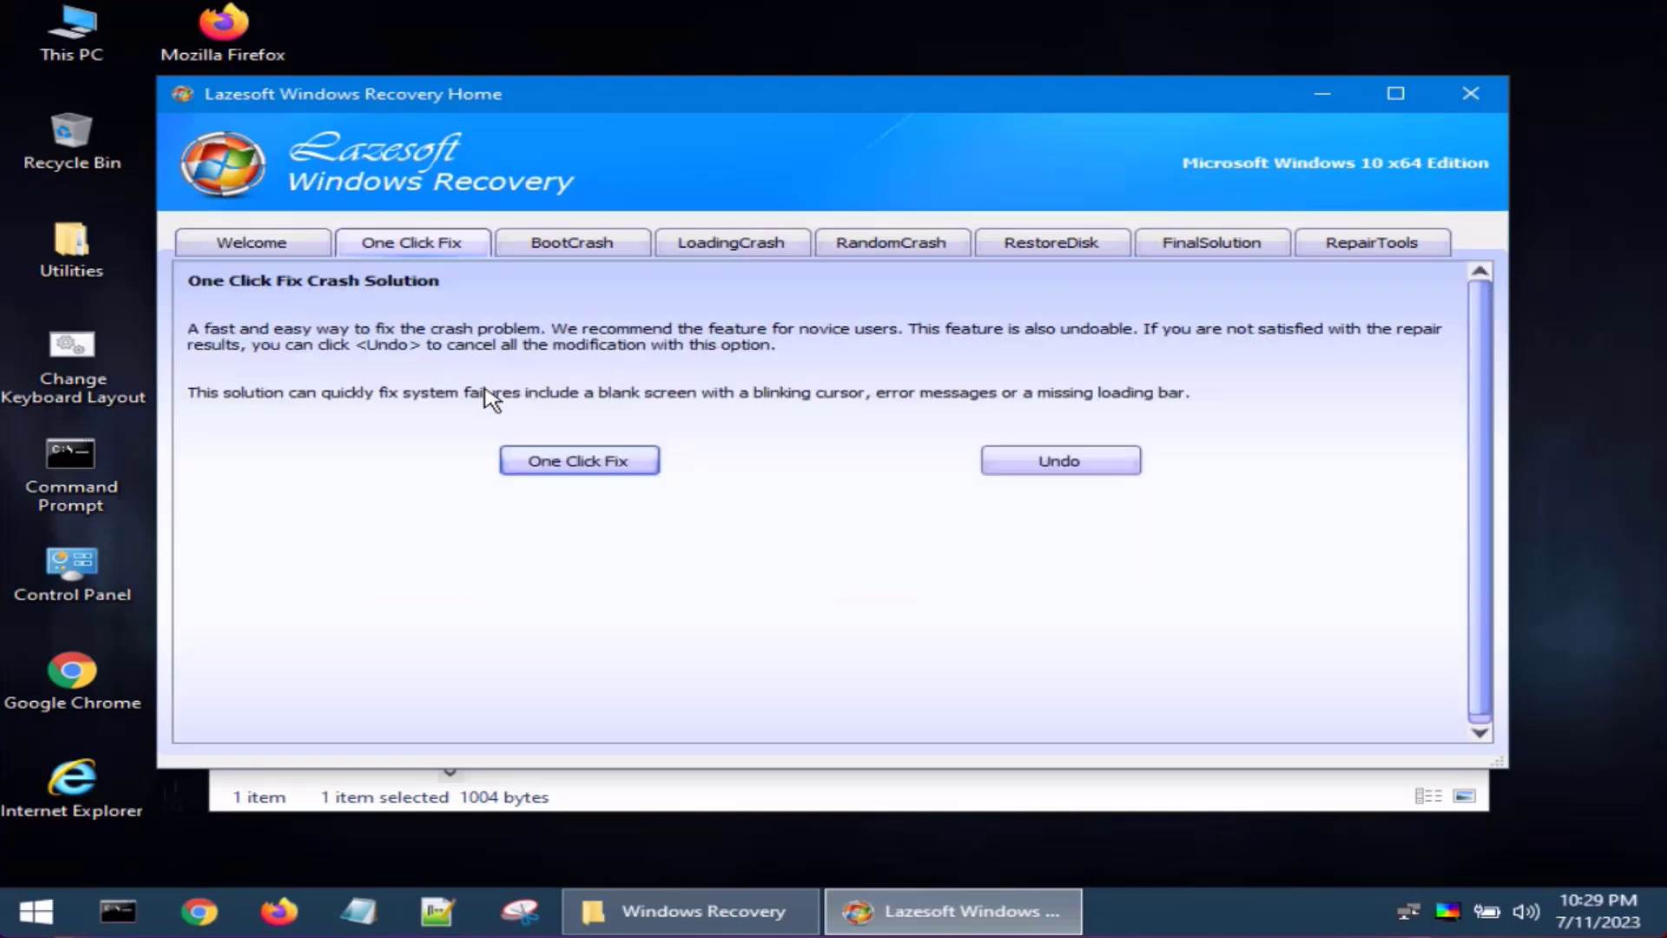
left_click(574, 464)
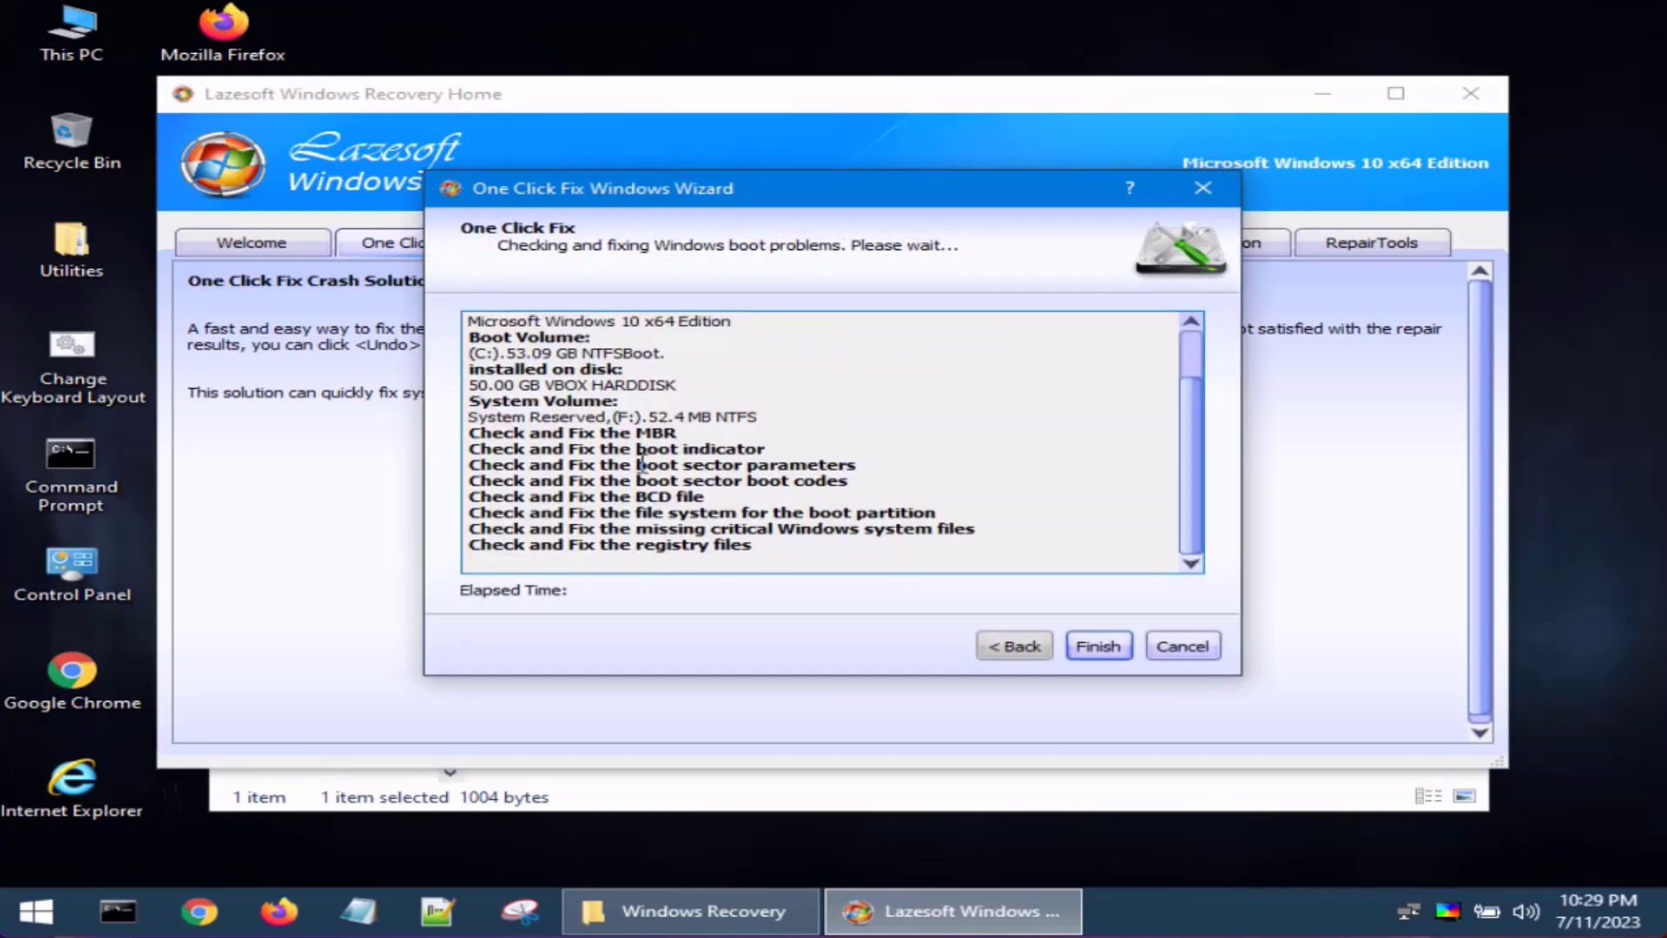
left_click(1098, 645)
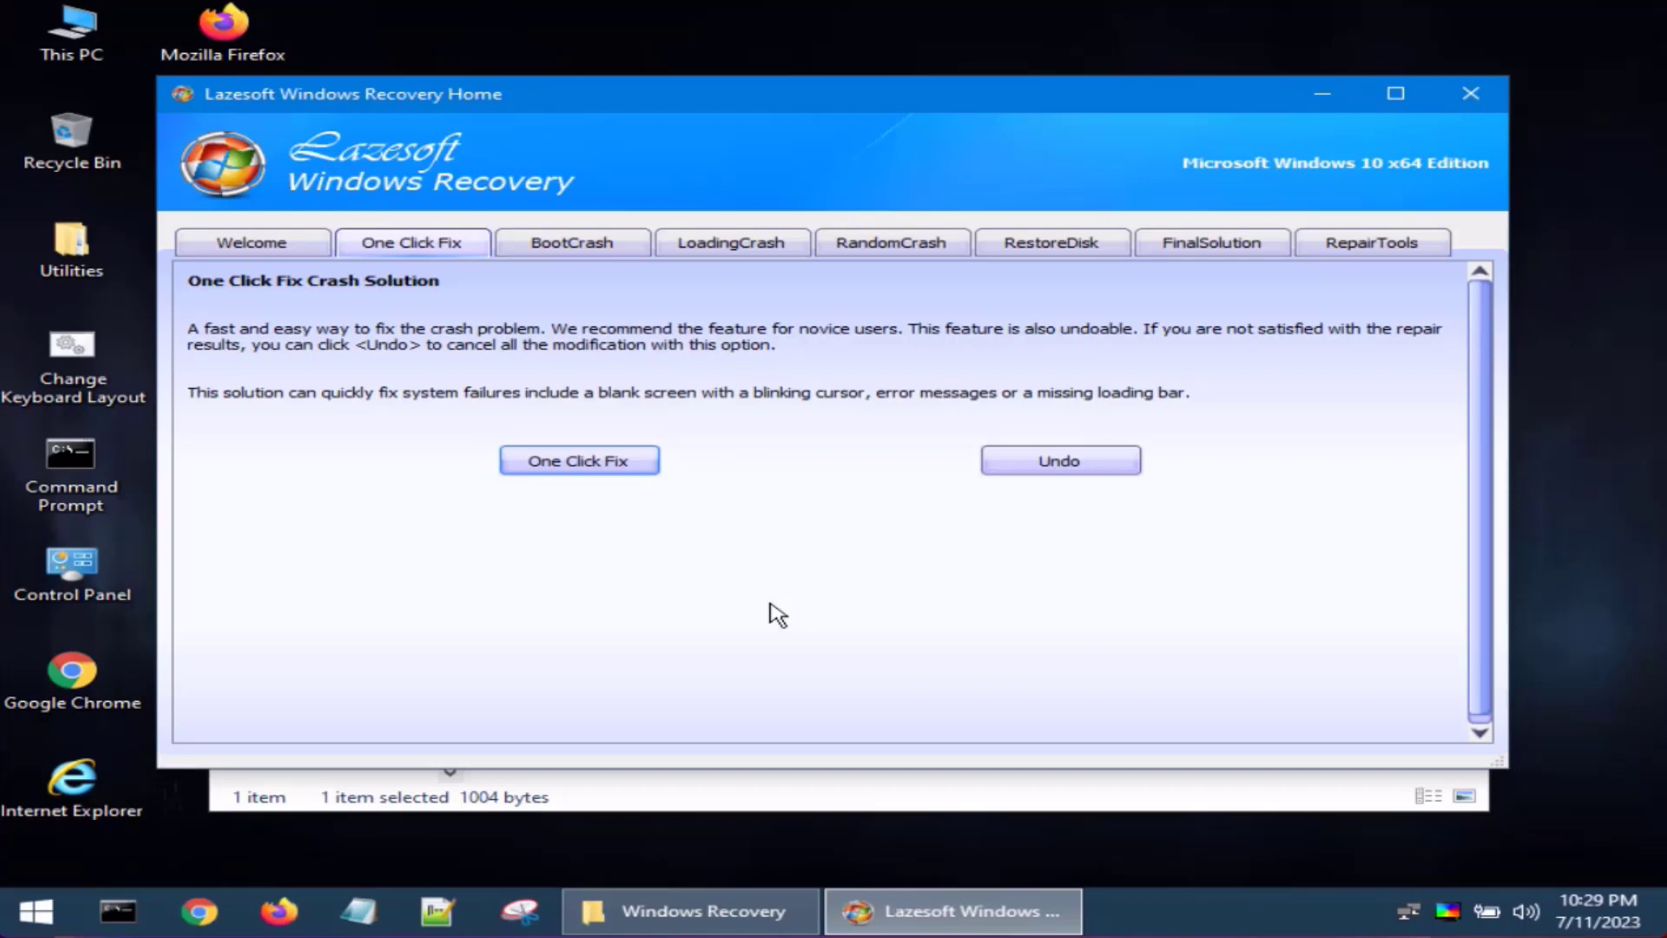
Step: Return to the Lazesoft overview and review the other crash, restore and final solutions
left_click(260, 247)
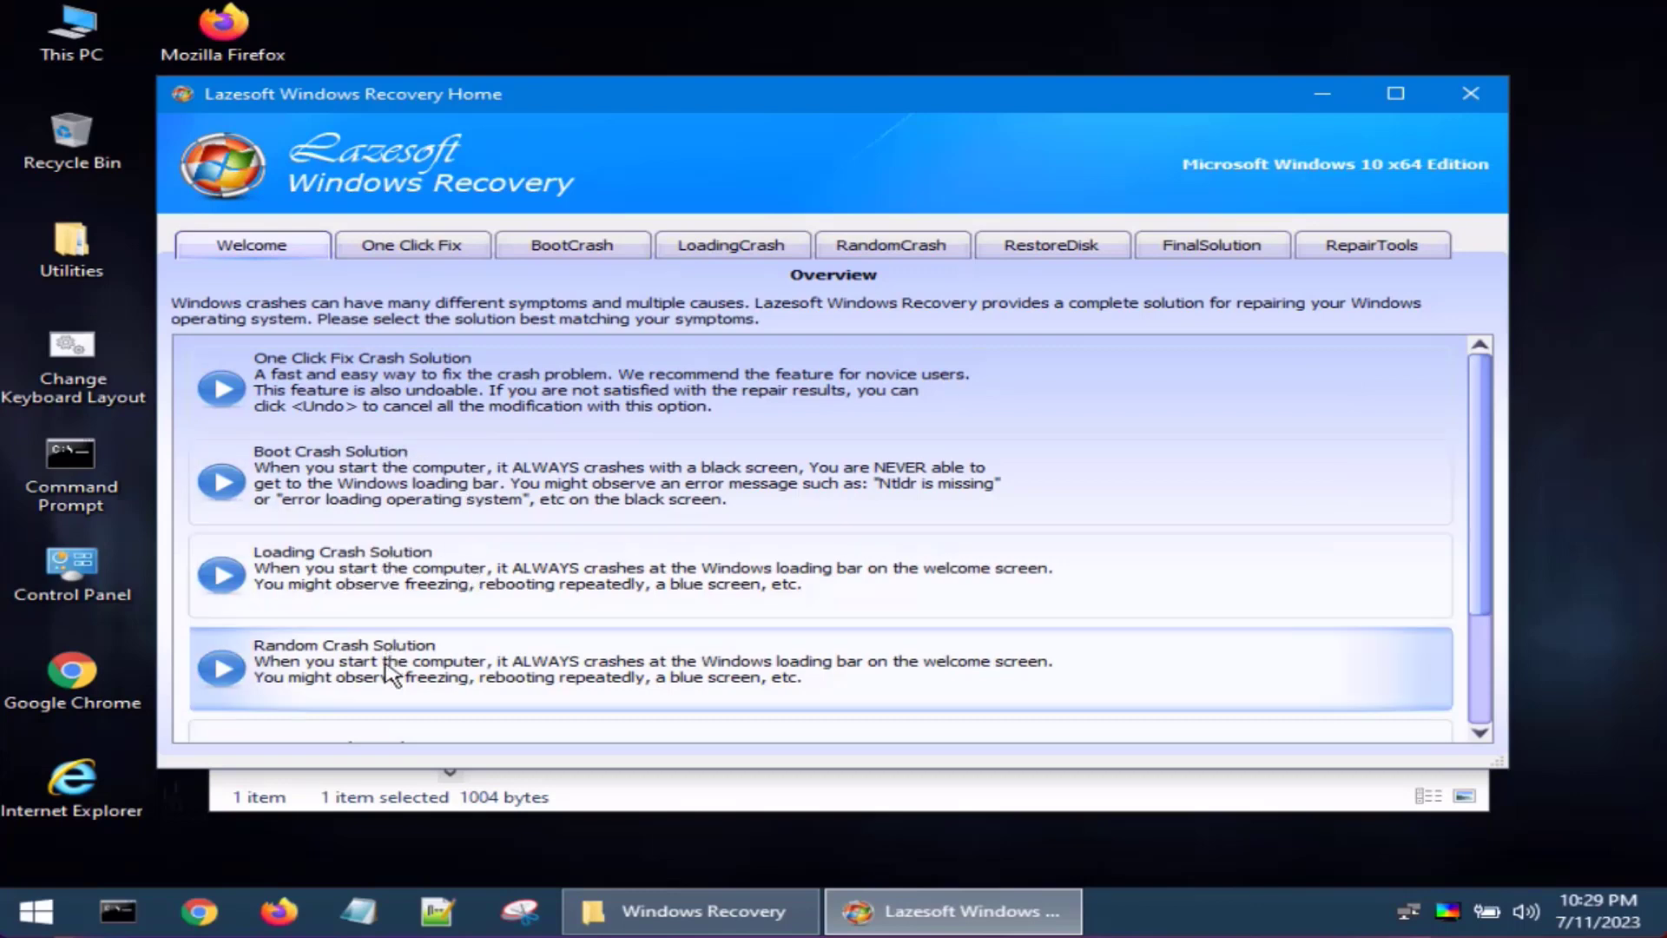
scroll(448, 677, "down", 1)
scroll(448, 677, "down", 1)
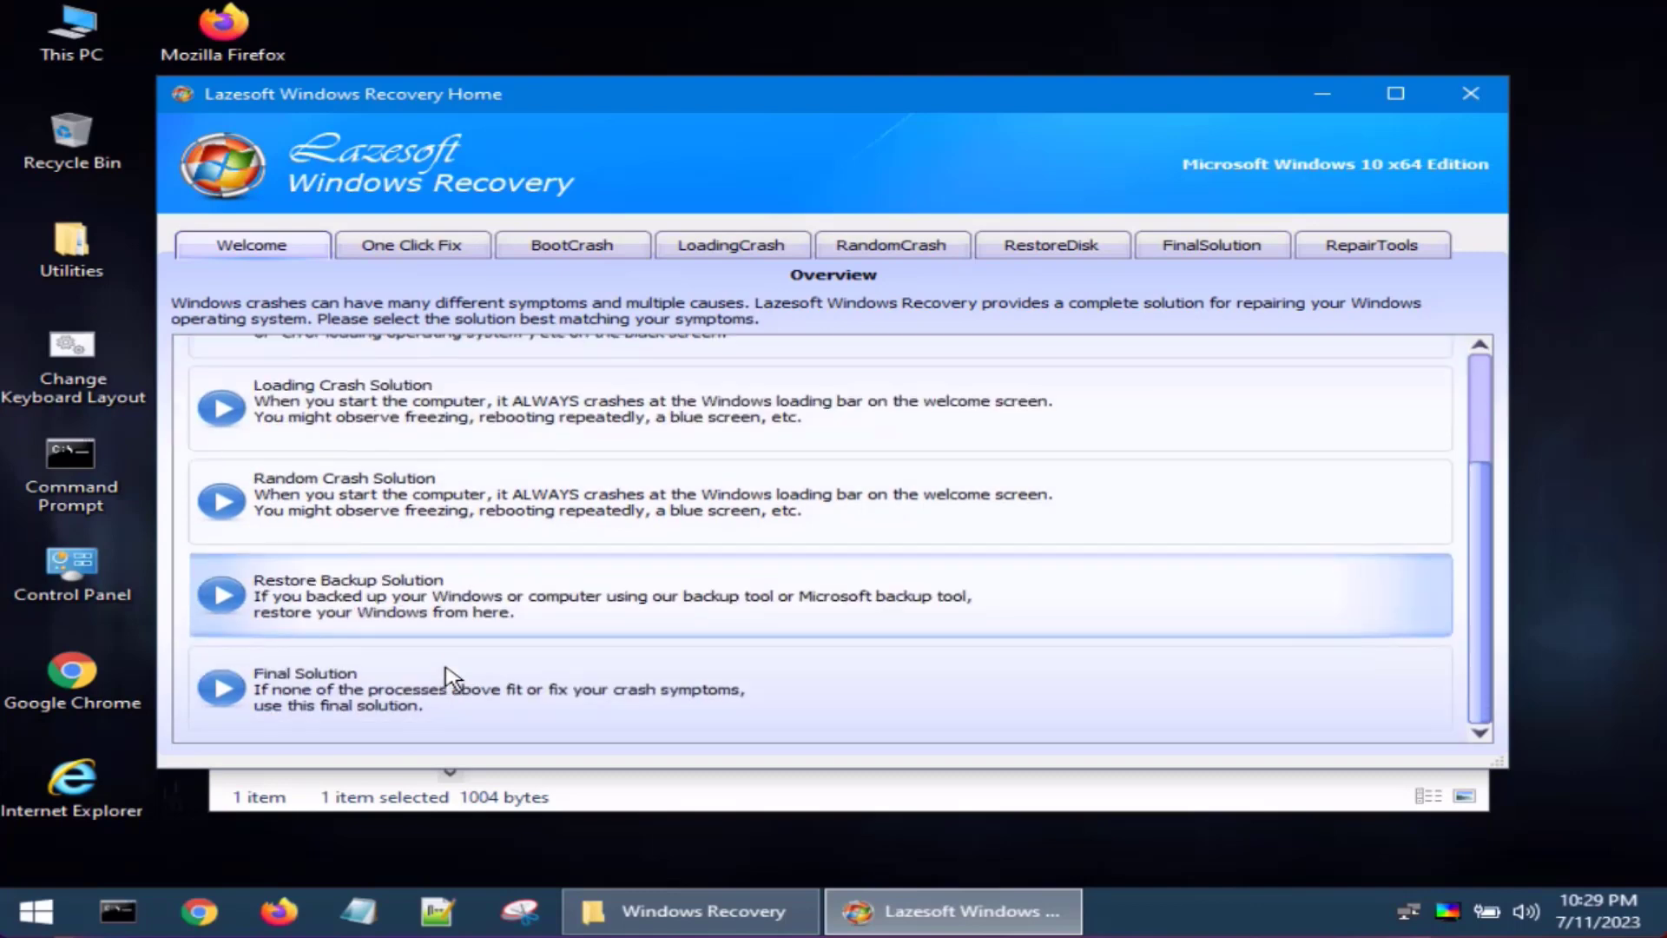
scroll(538, 582, "up", 2)
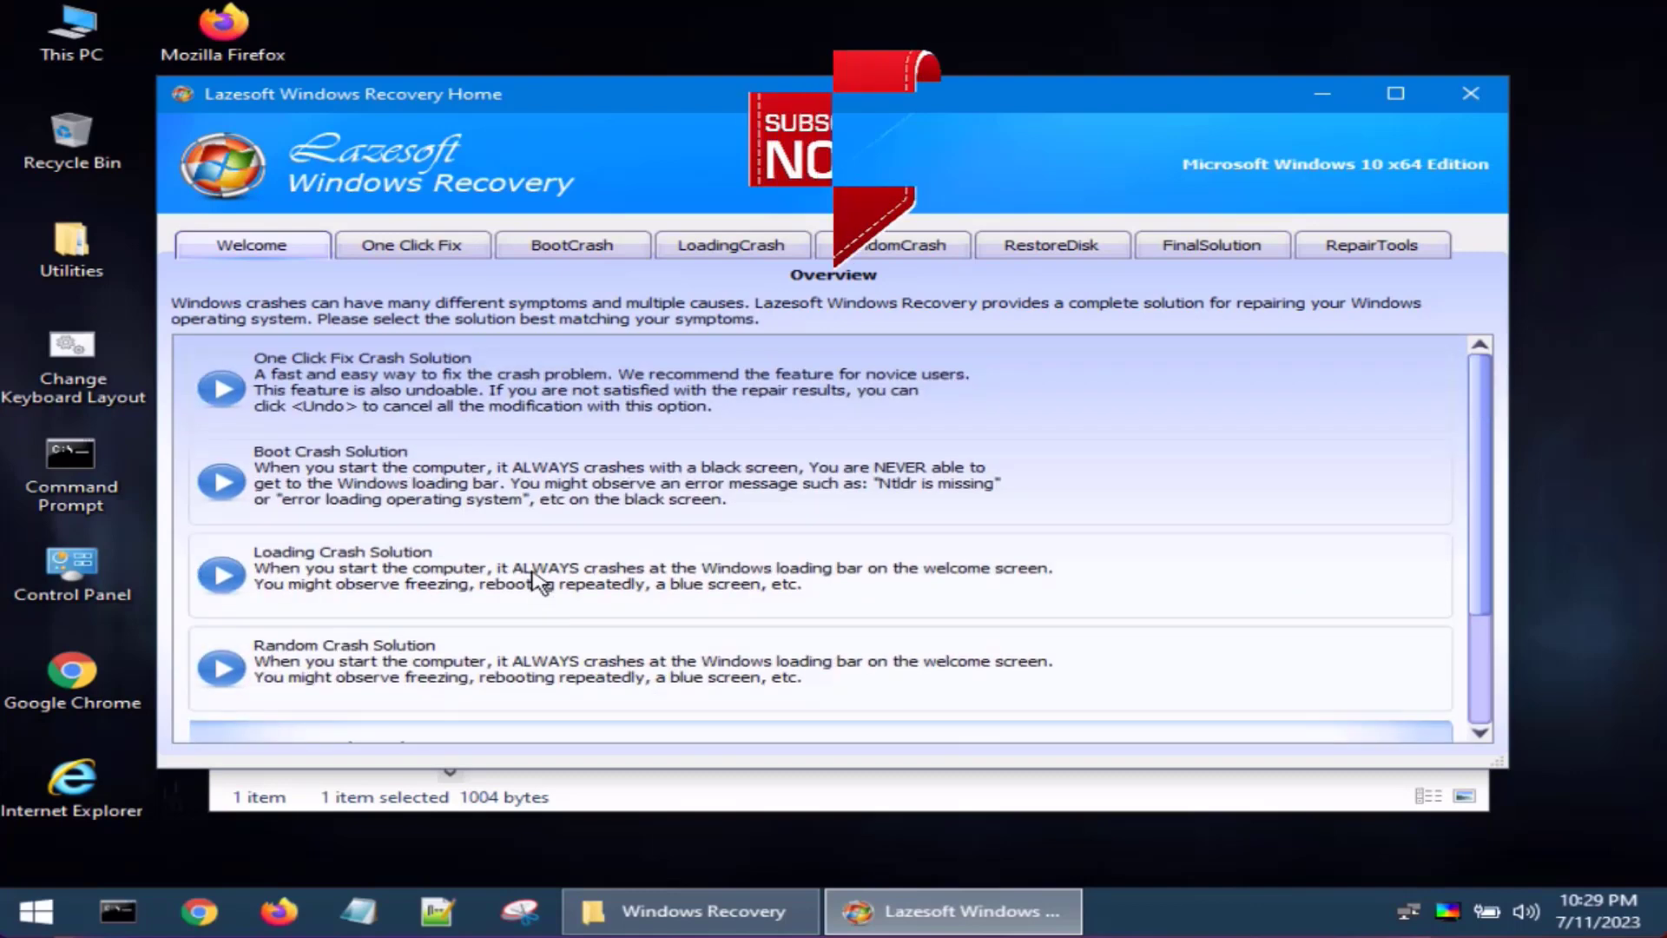